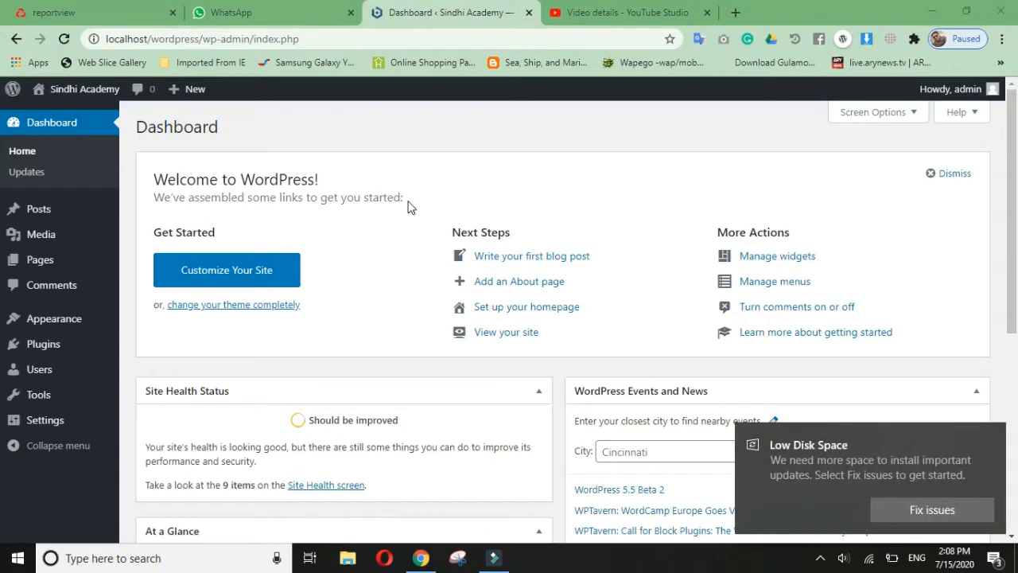
# Dismiss the low disk space notification and go from the installed plugins list to the page for adding new plugins.
pyautogui.click(995, 435)
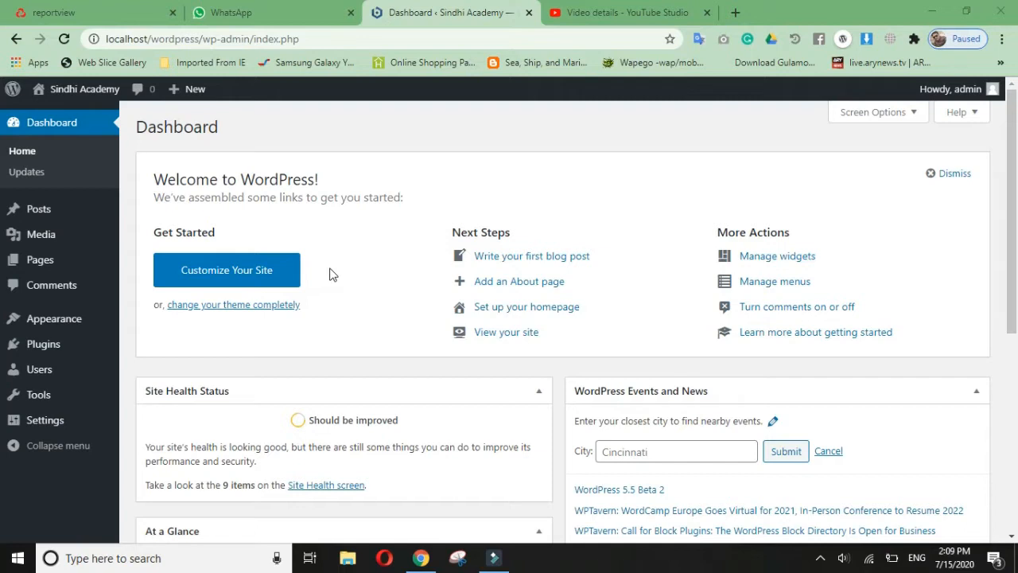
pyautogui.moveTo(44, 357)
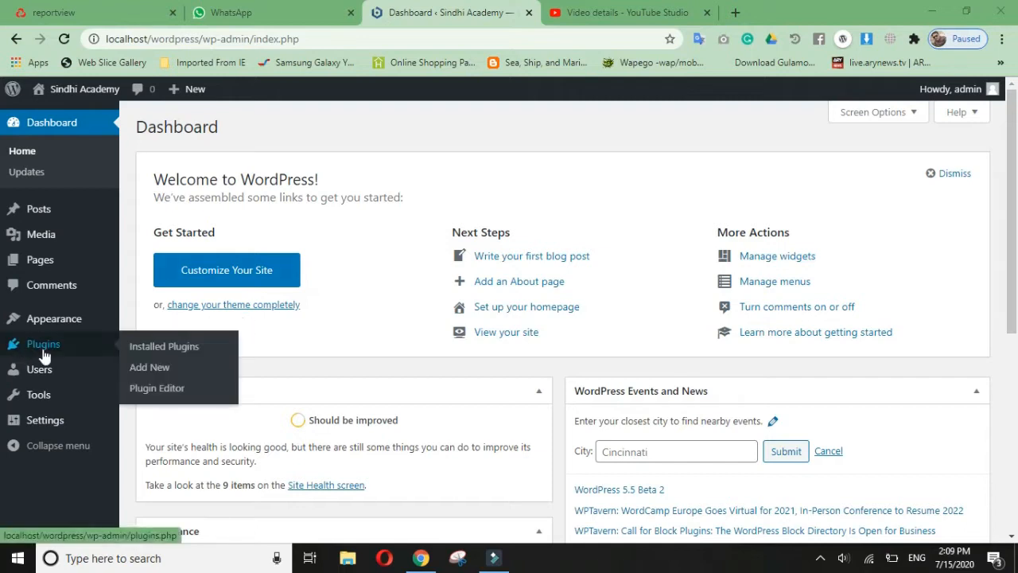
pyautogui.moveTo(52, 219)
pyautogui.click(143, 347)
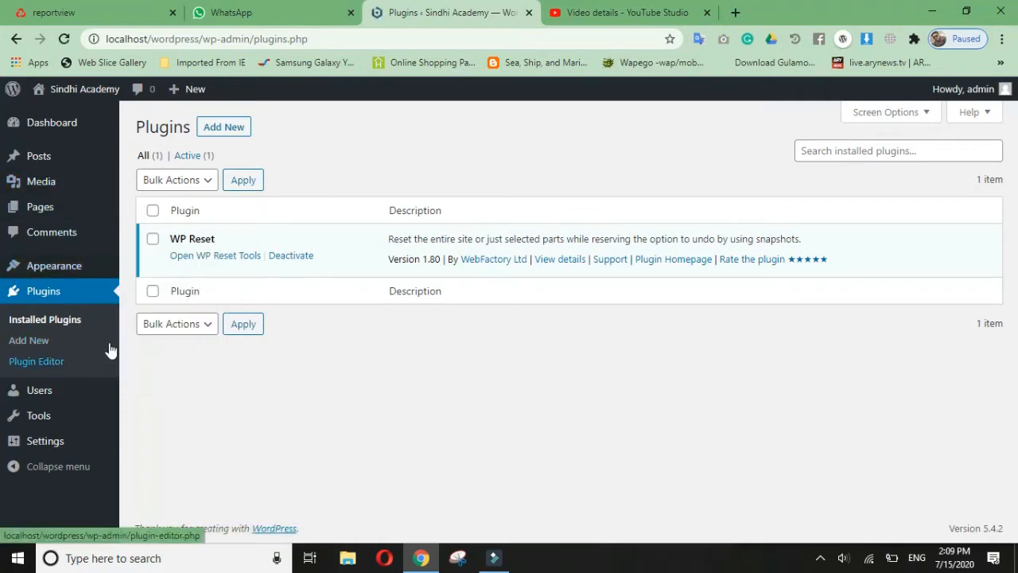
pyautogui.click(234, 133)
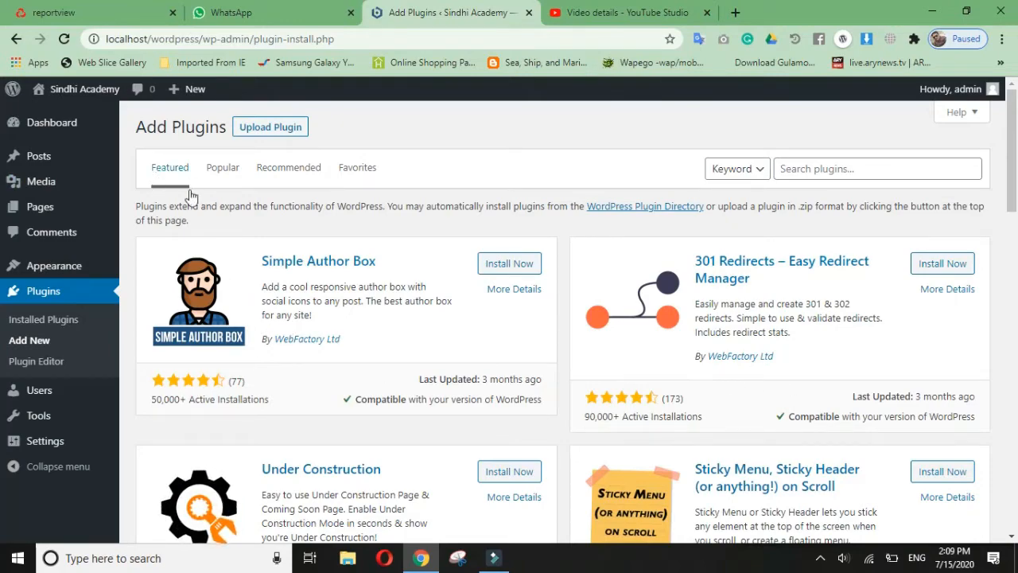
# Browse the featured and popular plugins available for installation.
pyautogui.scroll(-1, 643, 282)
pyautogui.scroll(-12, 643, 282)
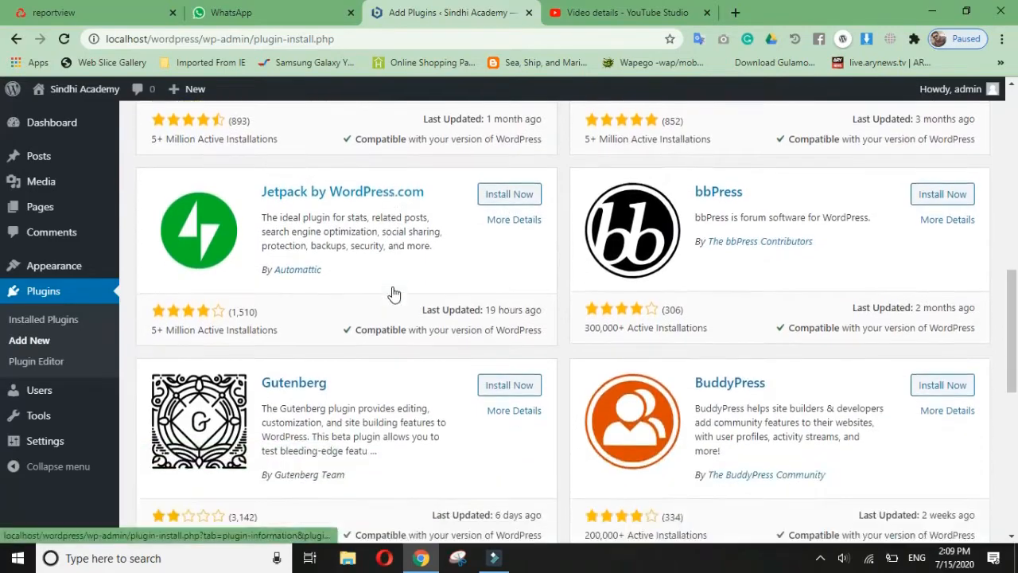
pyautogui.scroll(15, 398, 290)
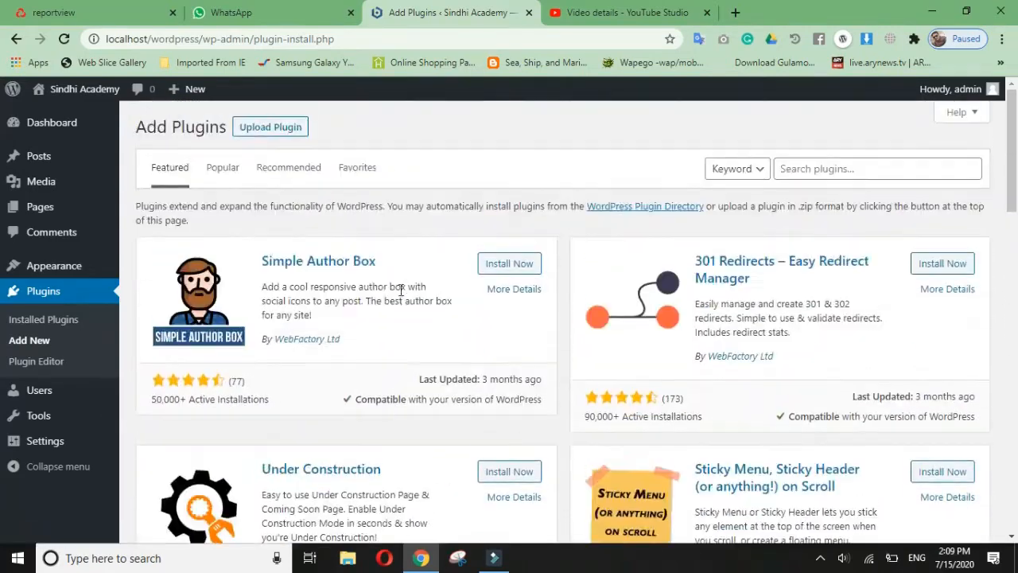
pyautogui.click(233, 173)
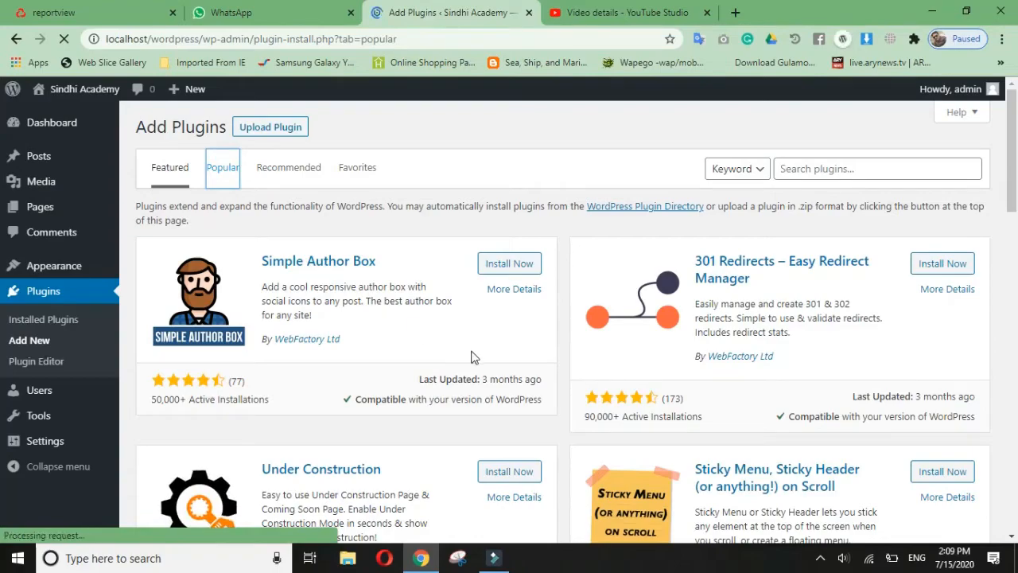
pyautogui.scroll(-5, 743, 358)
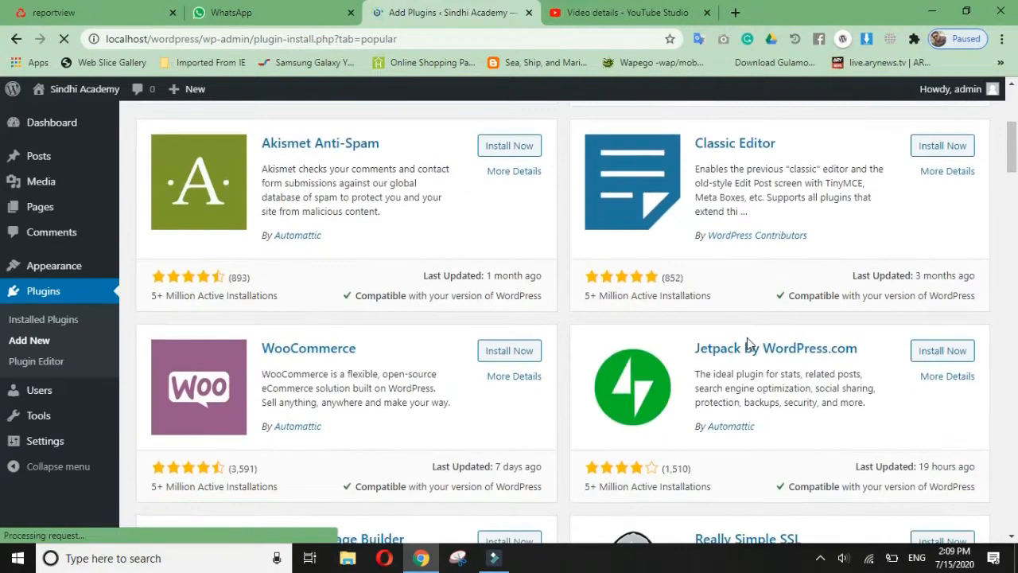
pyautogui.scroll(-8, 592, 324)
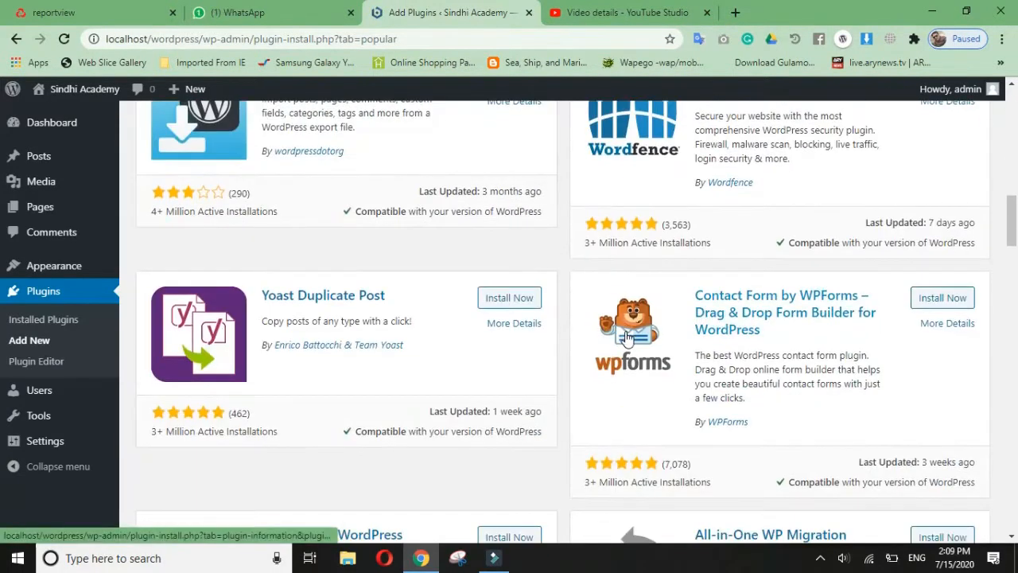
pyautogui.scroll(3, 458, 365)
pyautogui.scroll(-8, 568, 318)
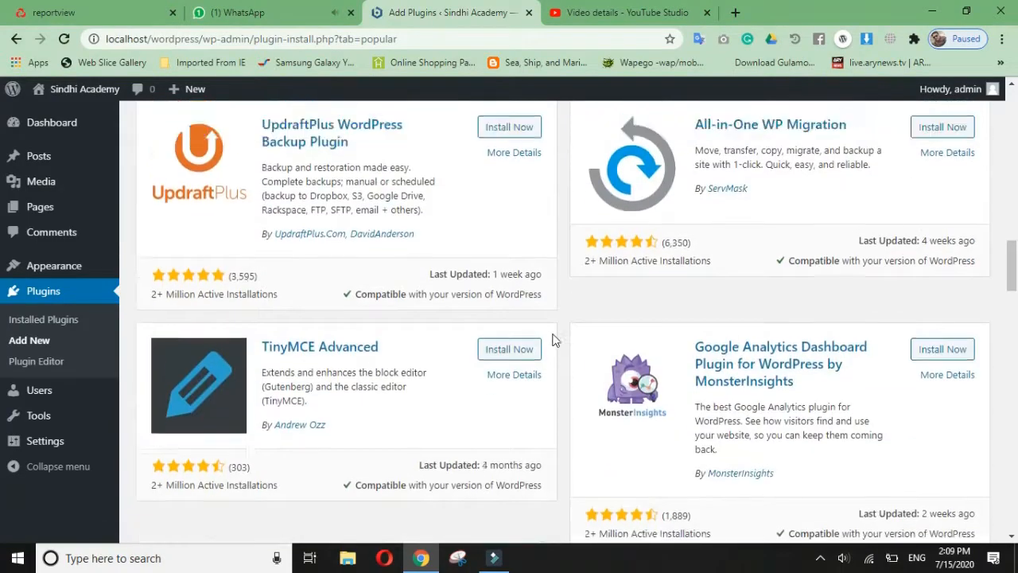
pyautogui.scroll(12, 552, 340)
pyautogui.scroll(5, 407, 281)
# Show the recommended plugins and find TablePress among them.
pyautogui.click(291, 170)
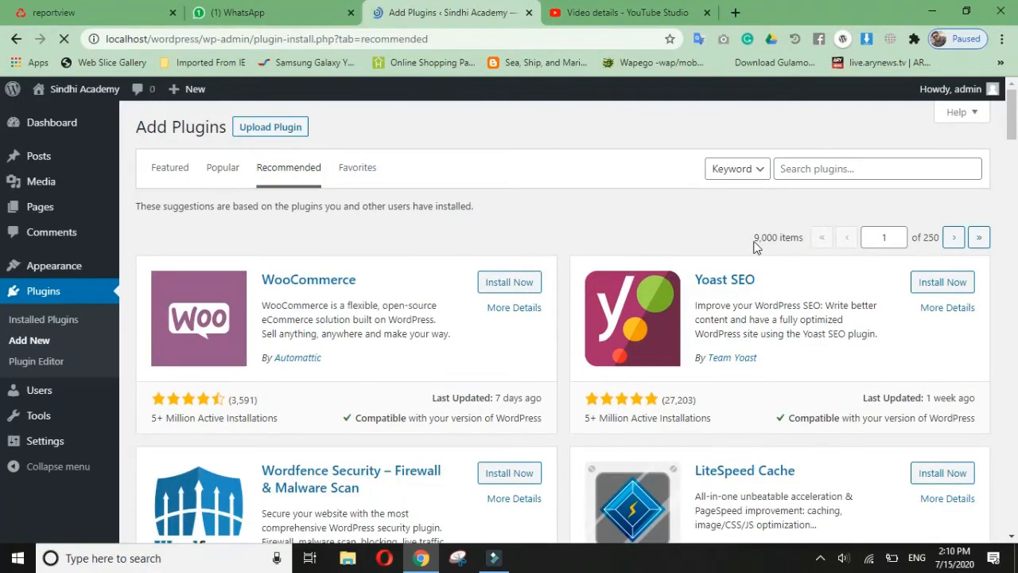
pyautogui.scroll(-7, 557, 287)
pyautogui.scroll(-3, 589, 301)
pyautogui.scroll(3, 429, 199)
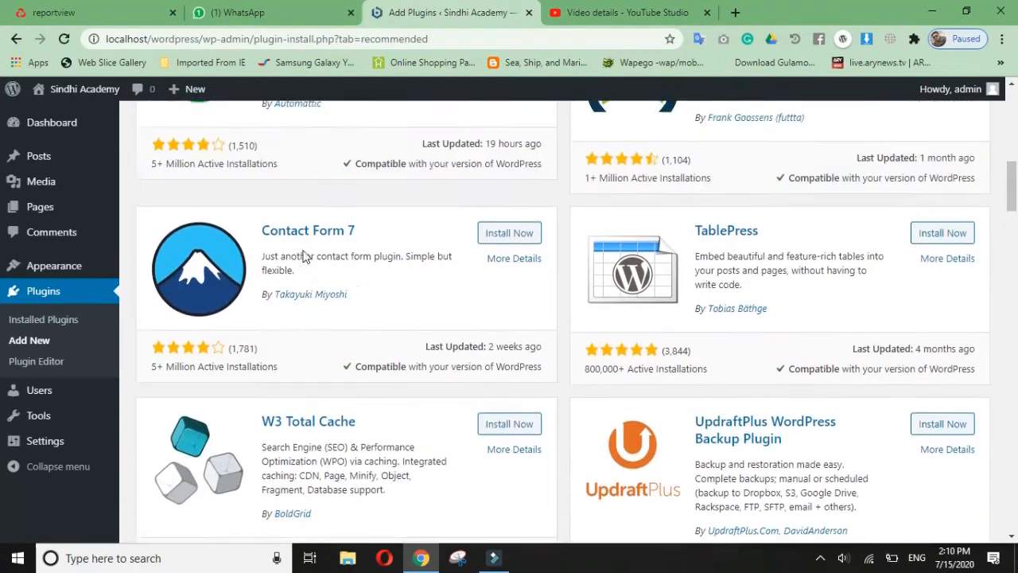
pyautogui.scroll(-1, 408, 279)
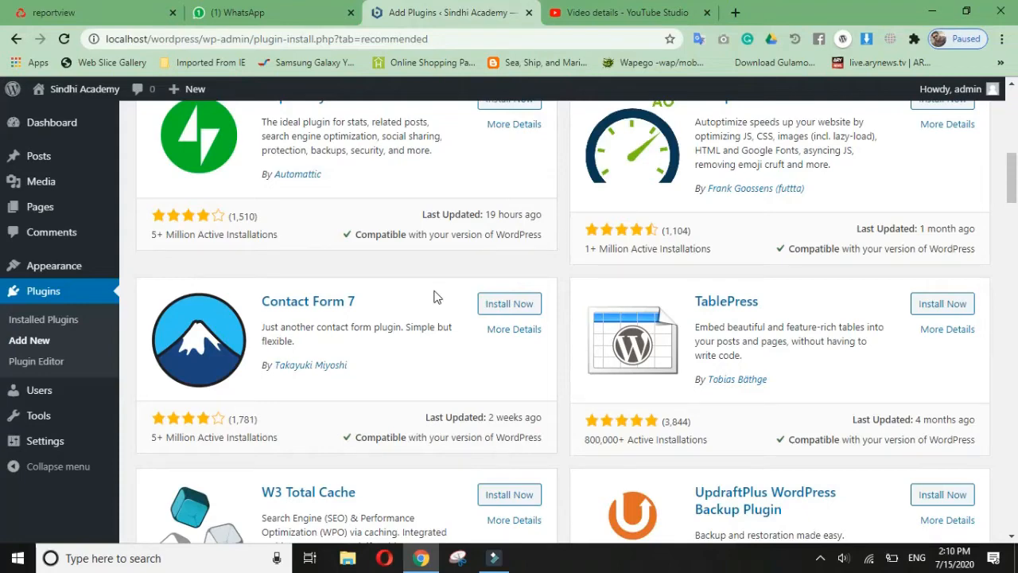
pyautogui.scroll(-1, 557, 302)
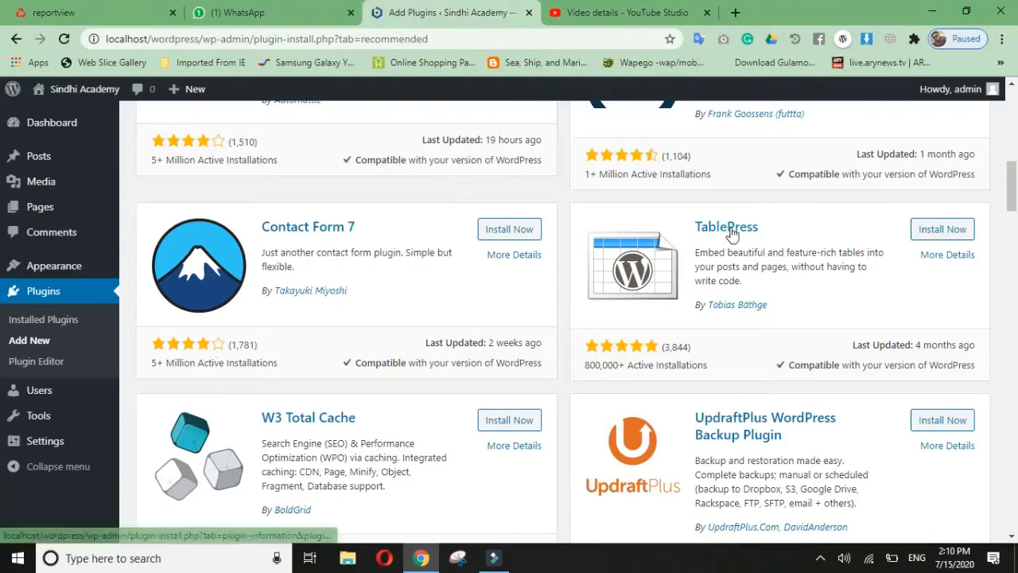
# Check when TablePress was last updated and compare its active installations with those of Contact Form 7.
pyautogui.moveTo(848, 345); pyautogui.dragTo(979, 344)
pyautogui.click(917, 342)
pyautogui.moveTo(862, 343); pyautogui.dragTo(943, 345)
pyautogui.click(768, 342)
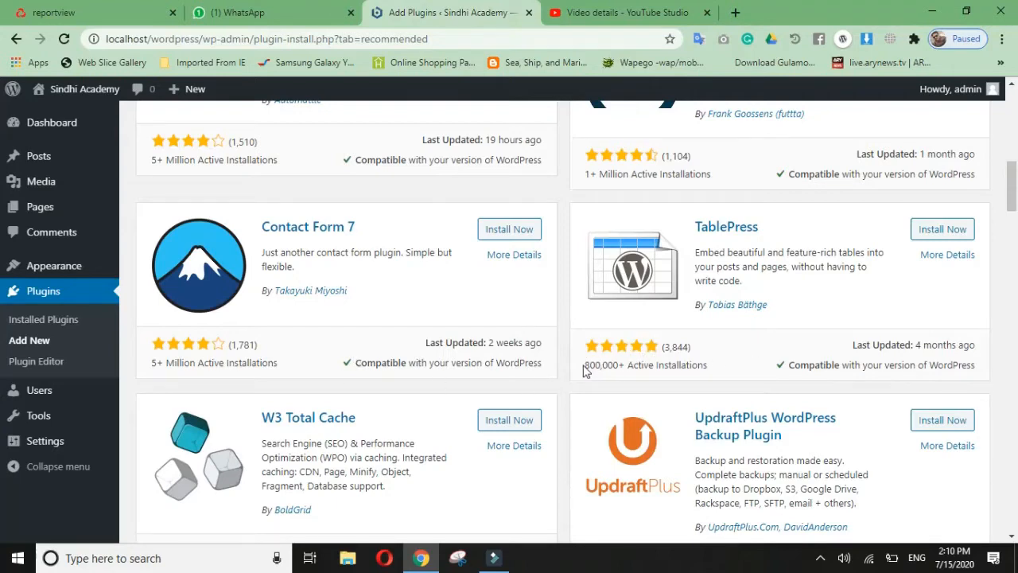
pyautogui.moveTo(580, 366); pyautogui.dragTo(708, 366)
pyautogui.click(712, 368)
pyautogui.moveTo(153, 362); pyautogui.dragTo(299, 365)
pyautogui.click(298, 364)
# Install the TablePress plugin and activate it.
pyautogui.scroll(3, 382, 298)
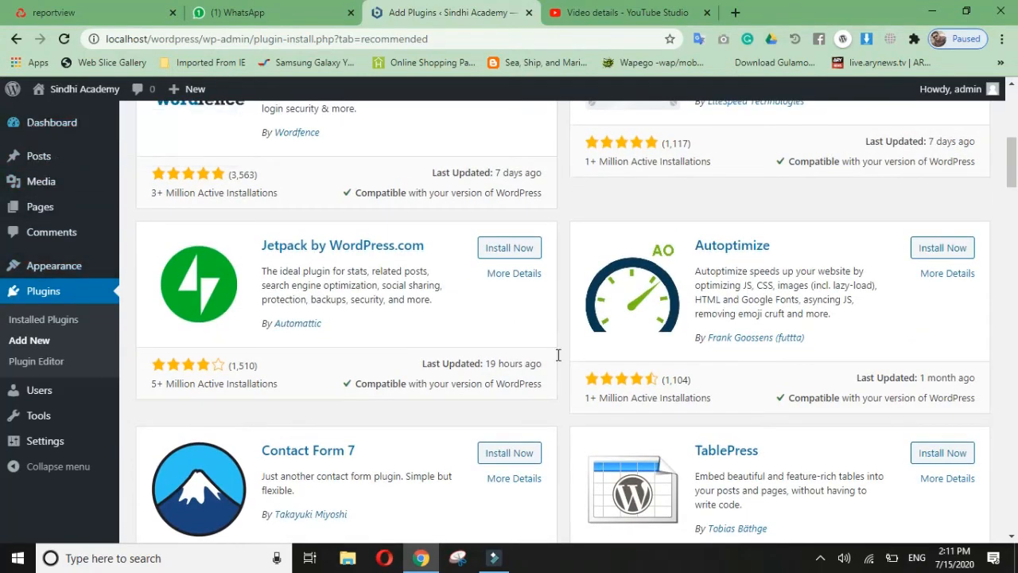
pyautogui.scroll(-2, 560, 353)
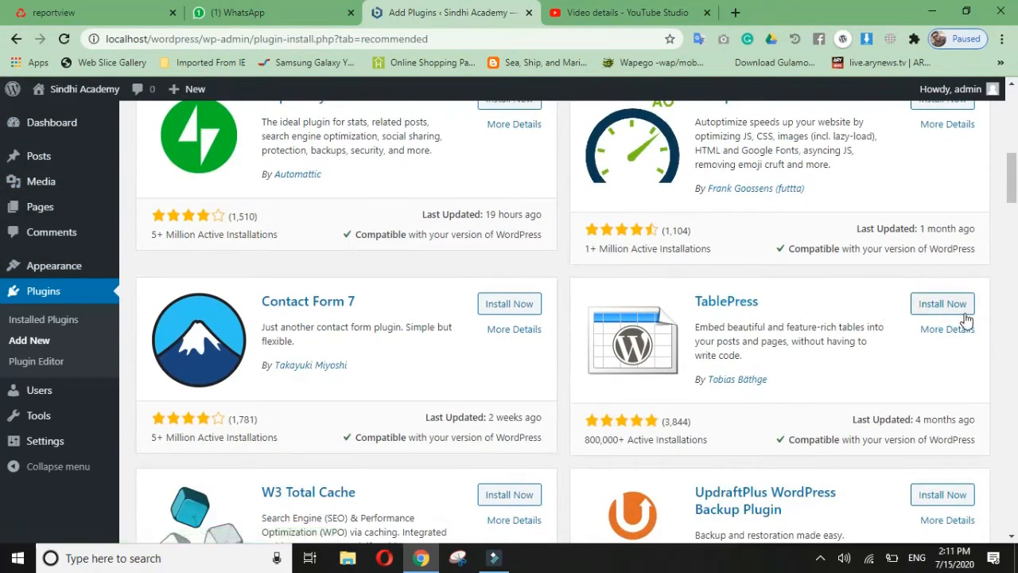
pyautogui.click(943, 304)
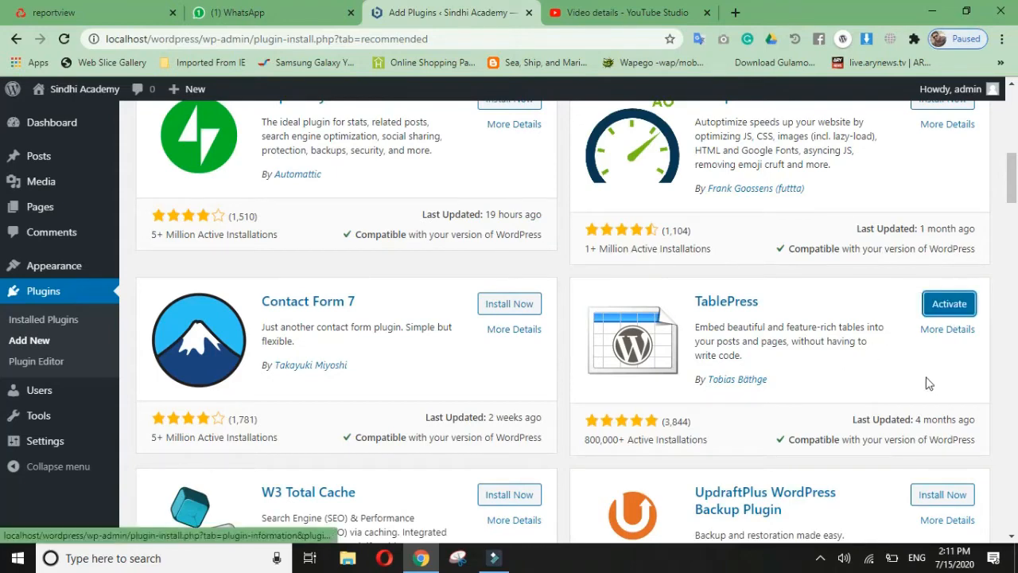
pyautogui.click(955, 312)
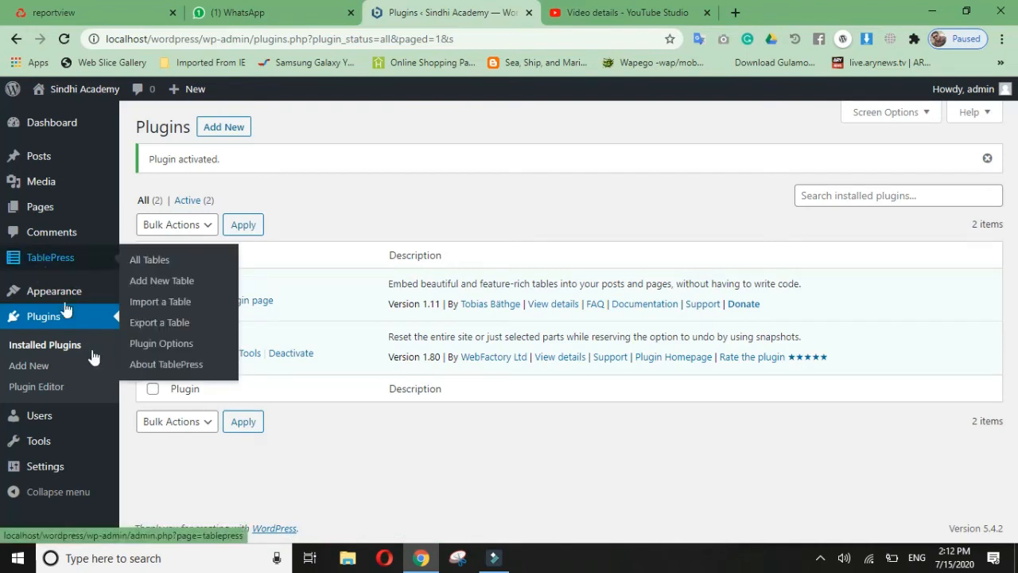
# Go to the TablePress table list and open the form for adding a new table.
pyautogui.moveTo(48, 265)
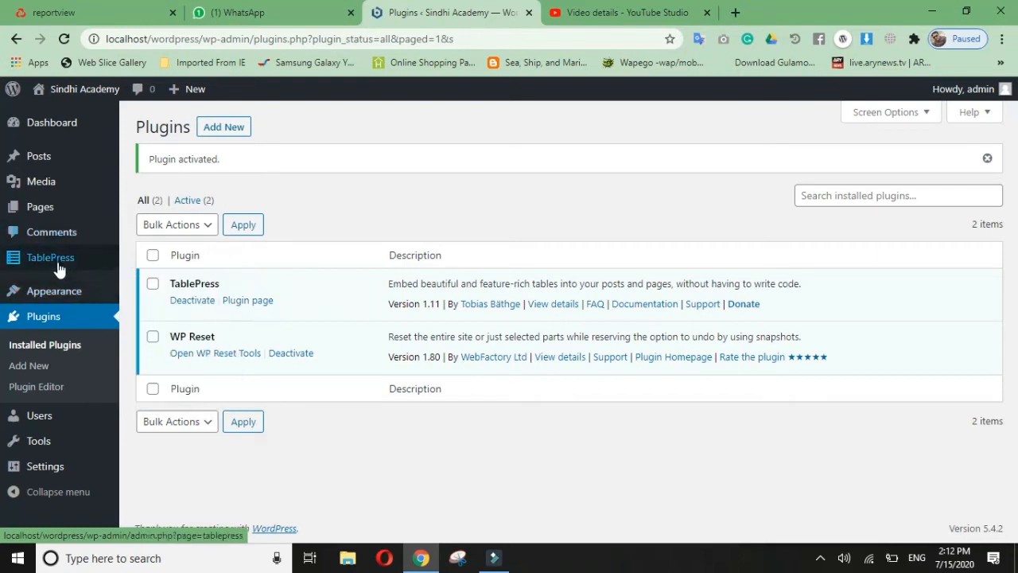
pyautogui.click(161, 259)
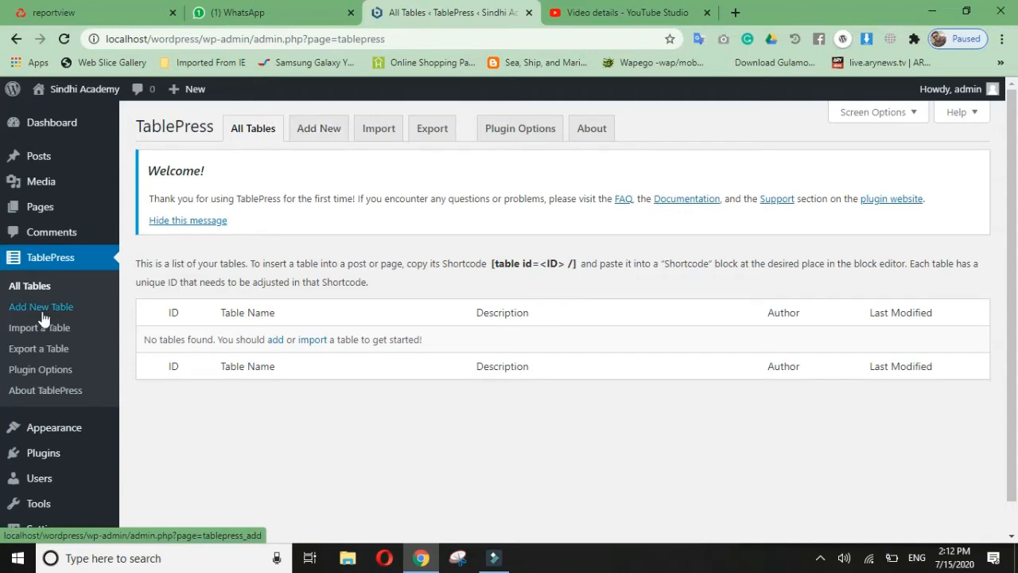
pyautogui.click(318, 136)
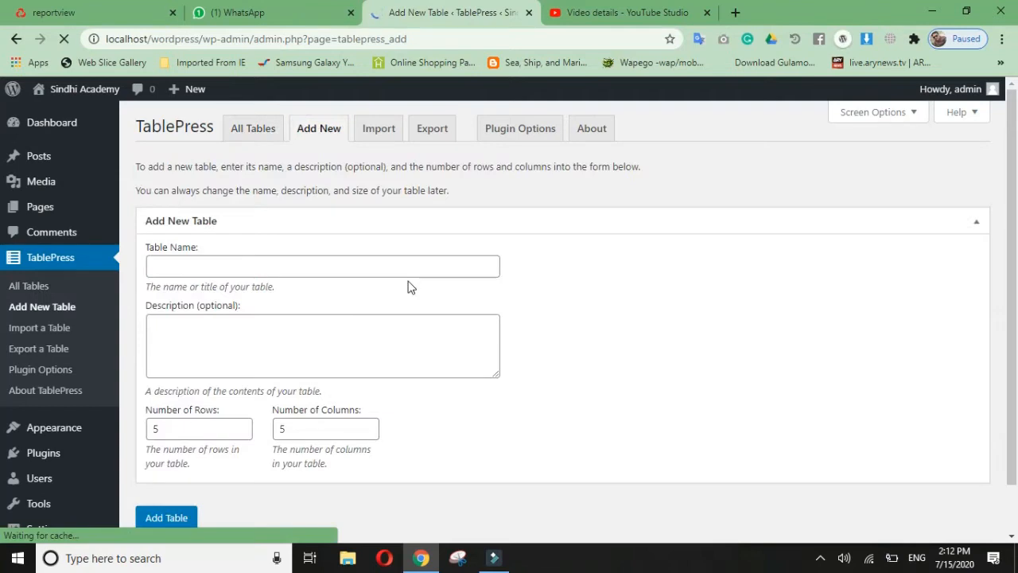
# Add a table named "Sindhi Academy" with the description "Students Record" and 10 rows.
pyautogui.click(313, 266)
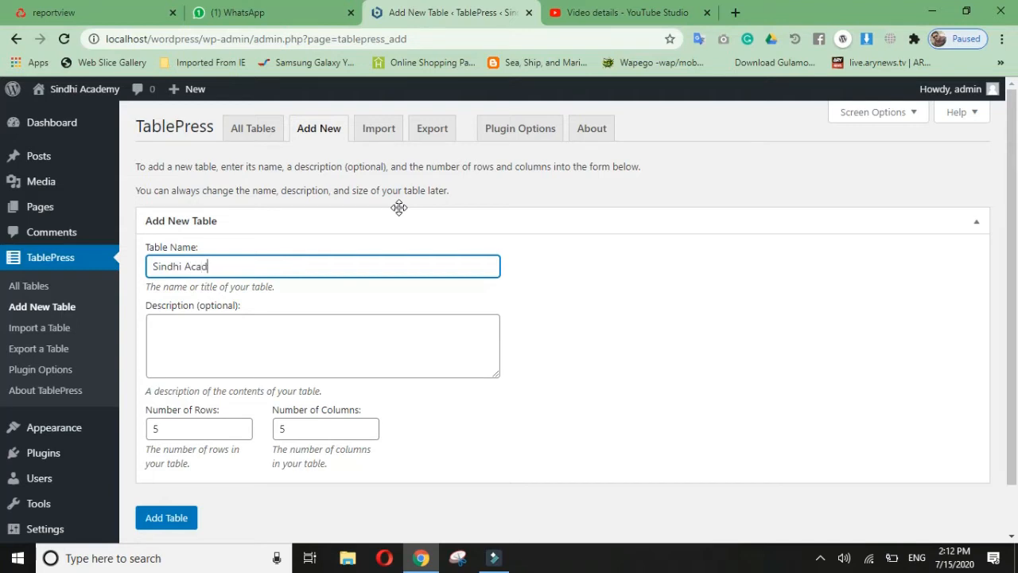
pyautogui.click(302, 355)
pyautogui.write('Student')
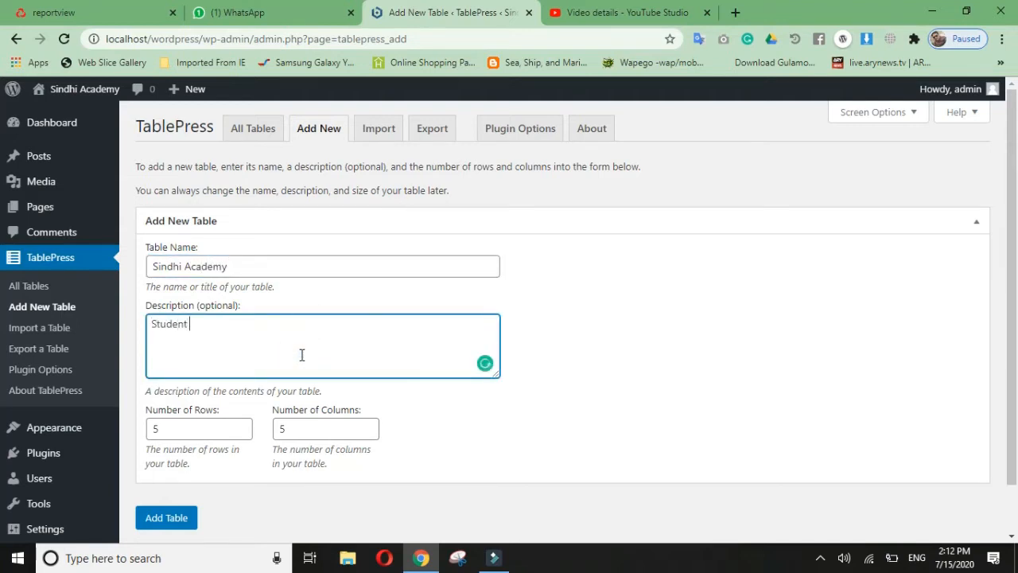
pyautogui.write('s Table')
pyautogui.press('BackSpace')
pyautogui.press('BackSpace')
pyautogui.press('BackSpace')
pyautogui.scroll(-1, 231, 378)
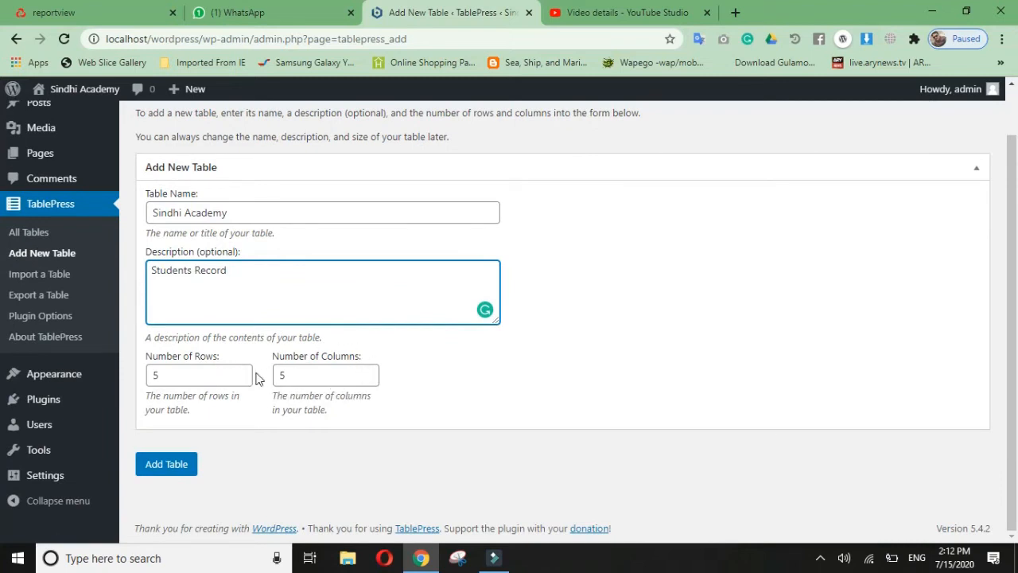
pyautogui.moveTo(240, 370); pyautogui.dragTo(240, 371)
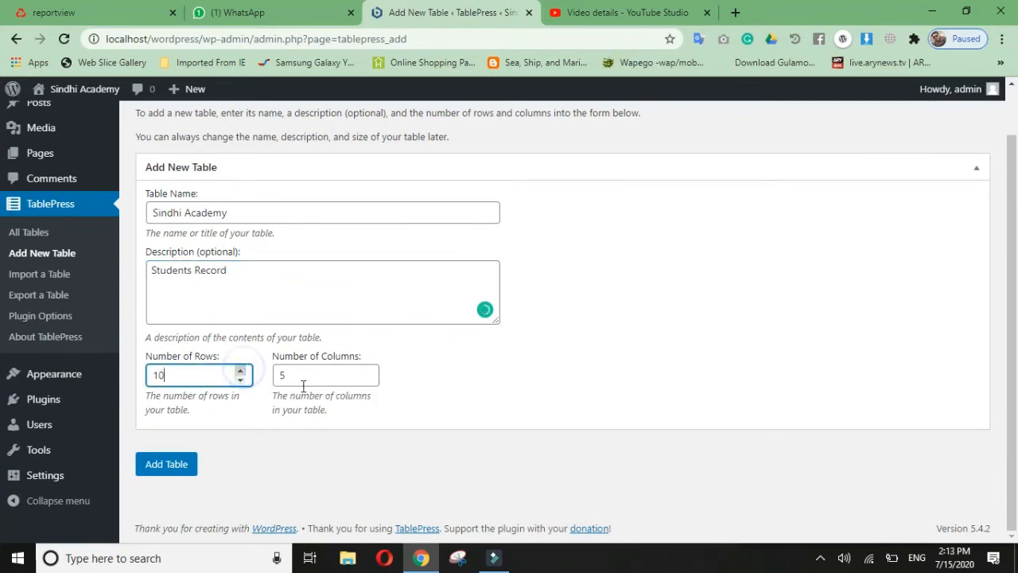
pyautogui.click(179, 471)
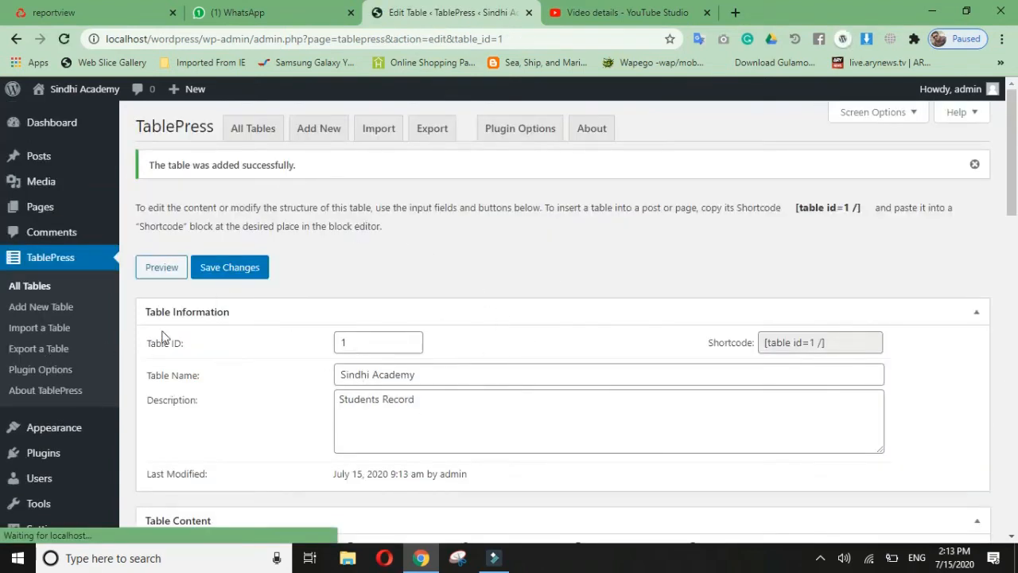
# Dismiss the feature tip about moving rows and columns that covers the table content grid.
pyautogui.scroll(-4, 557, 294)
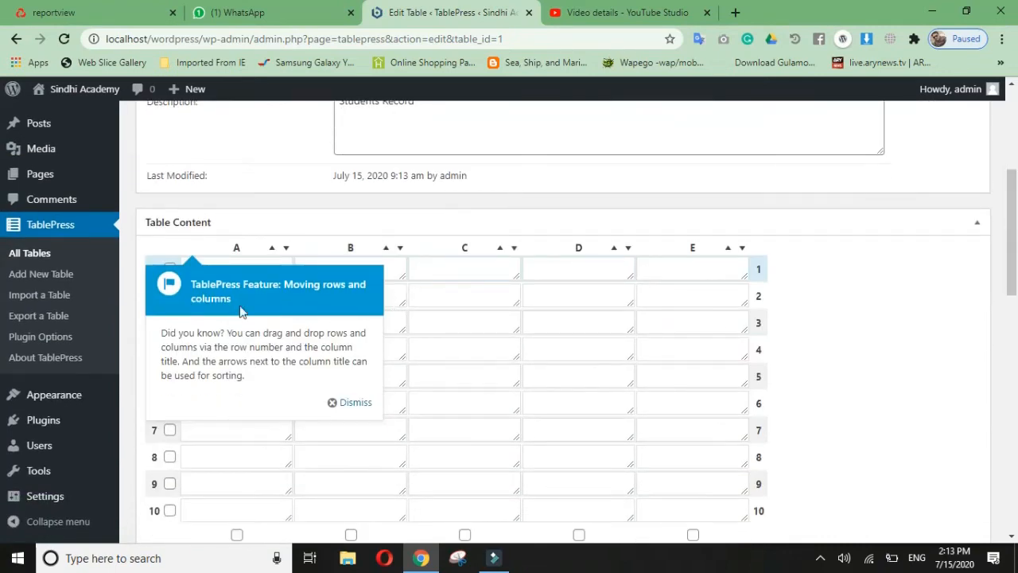
pyautogui.click(344, 402)
pyautogui.click(191, 268)
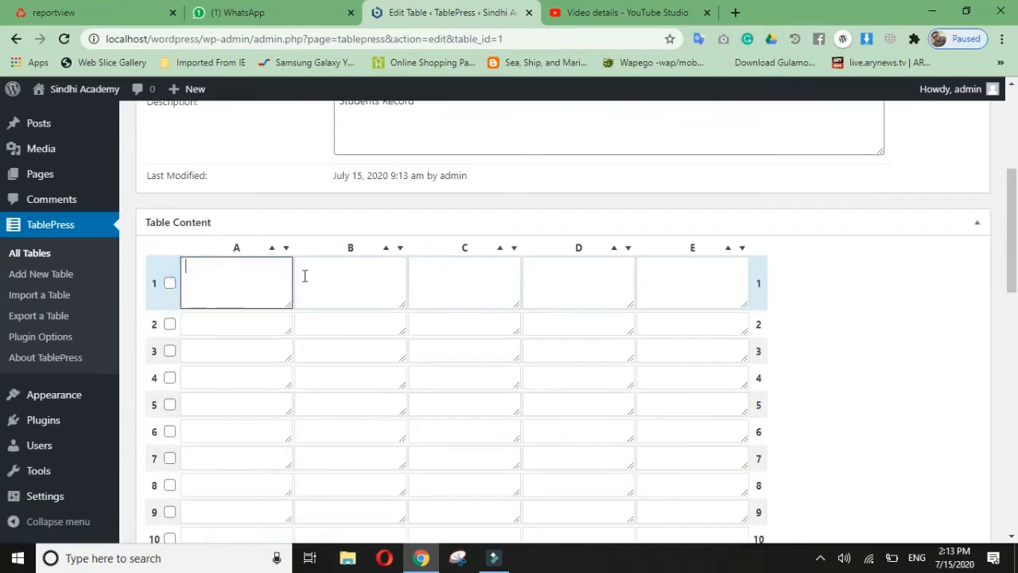
pyautogui.click(370, 277)
pyautogui.click(230, 279)
pyautogui.click(341, 271)
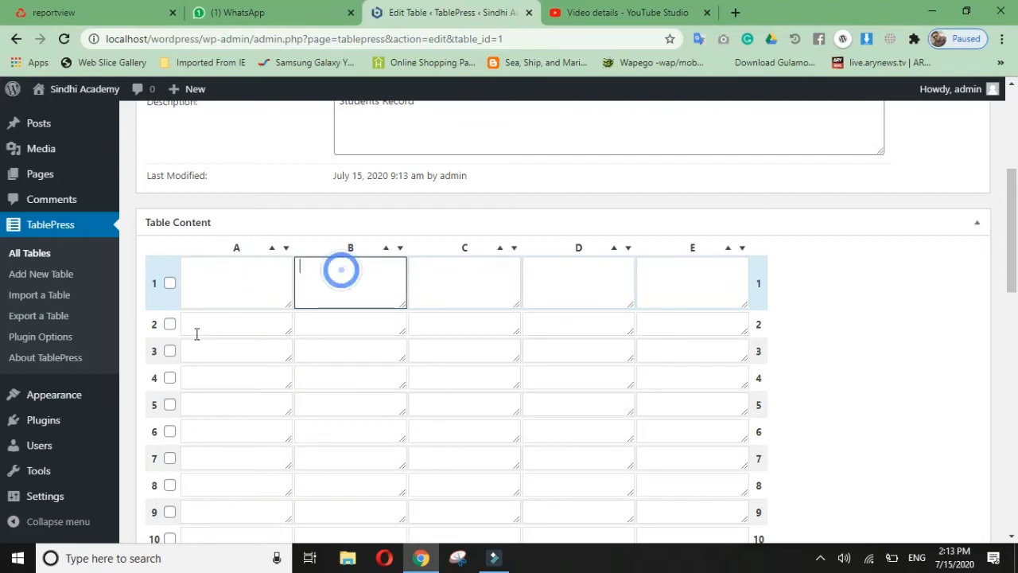
pyautogui.click(213, 333)
# Fill row 1 of the table with the headings "Sr. No", "Name", "Father Name", "Address" and "Contacgt" in columns A to E.
pyautogui.click(229, 270)
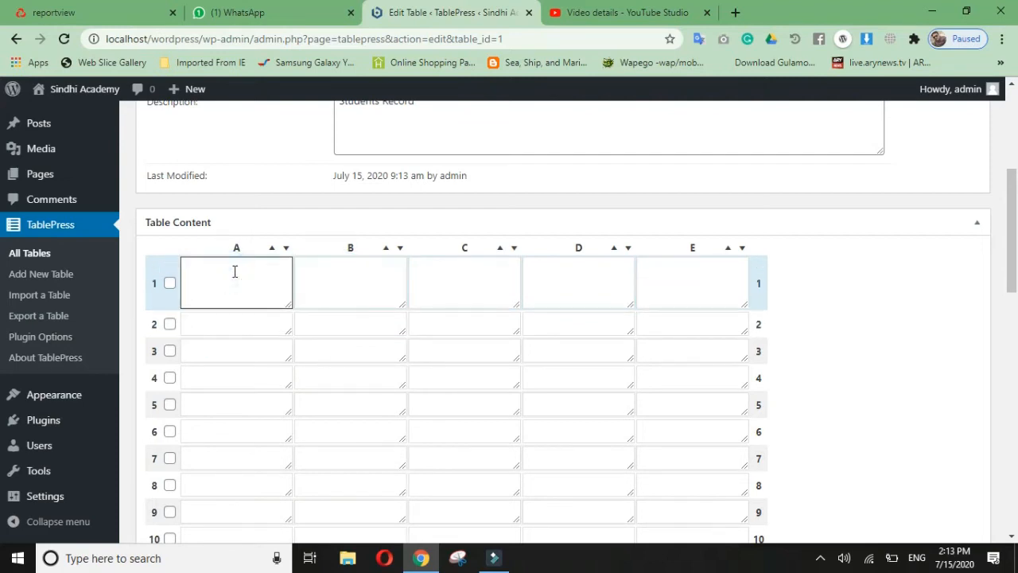
pyautogui.write('Sr')
pyautogui.press('Tab')
pyautogui.click(235, 271)
pyautogui.write('. No')
pyautogui.press('Tab')
pyautogui.press('Tab')
pyautogui.write('FAt')
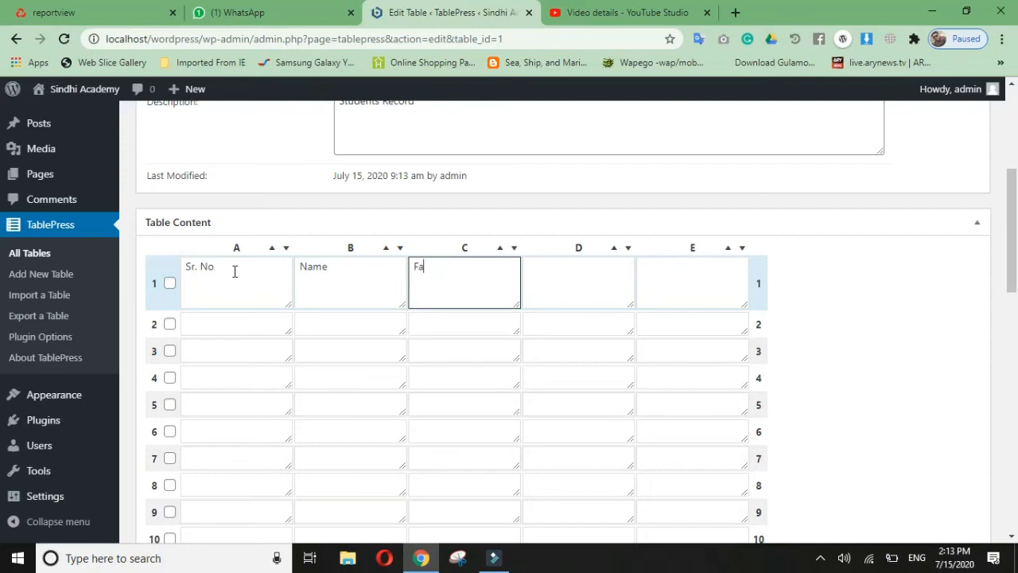
pyautogui.write('her Name')
pyautogui.press('Tab')
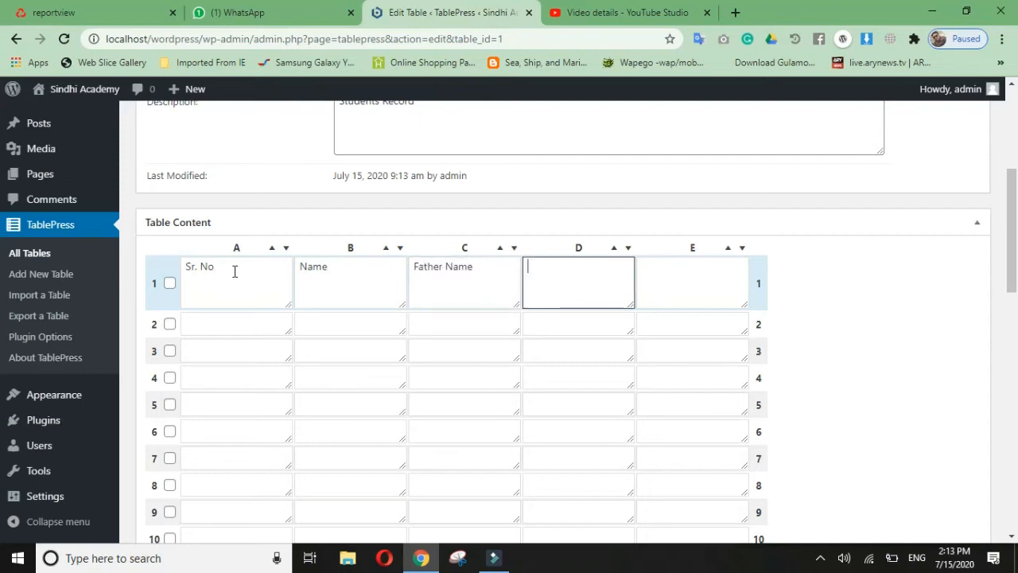
pyautogui.write('Address')
pyautogui.press('Tab')
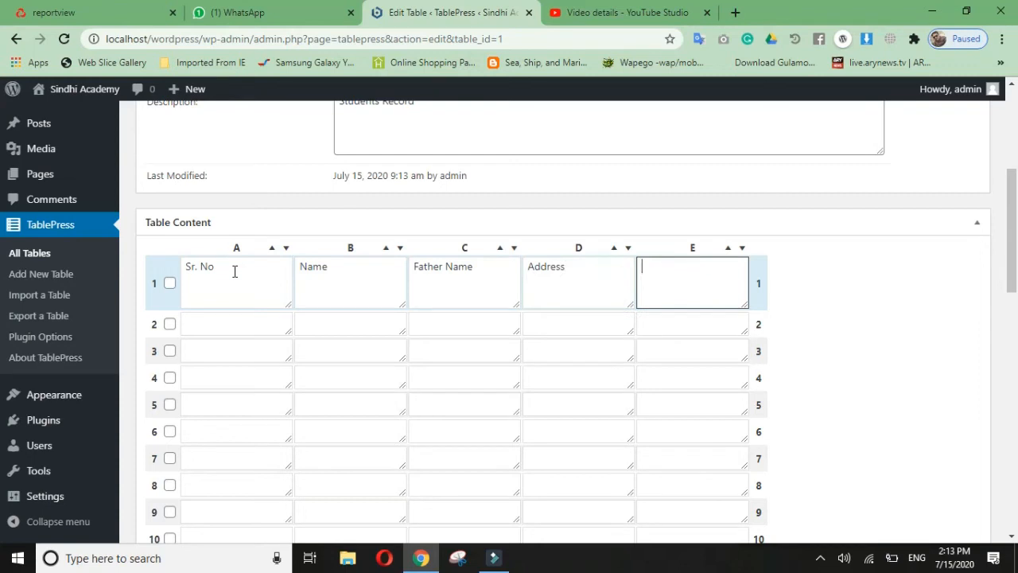
pyautogui.write('Contacgt')
pyautogui.press('Tab')
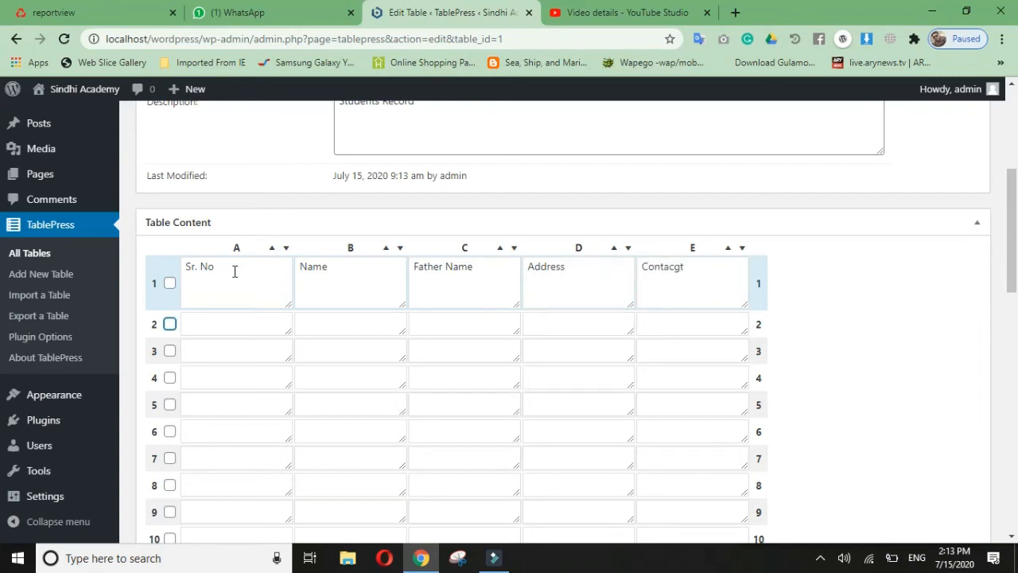
# Correct the column E heading in row 1 of the table to "Contact".
pyautogui.hotkey('shift', 'Tab')
pyautogui.press('BackSpace')
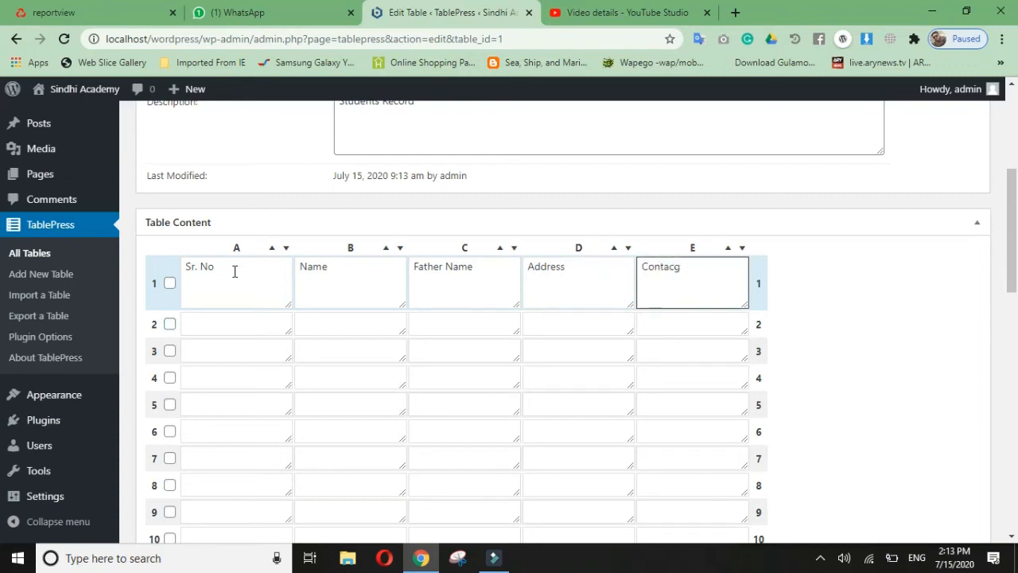
# Fill row 2 of the table with serial number 1 and the student's name, father's name, address and contact number.
pyautogui.click(256, 320)
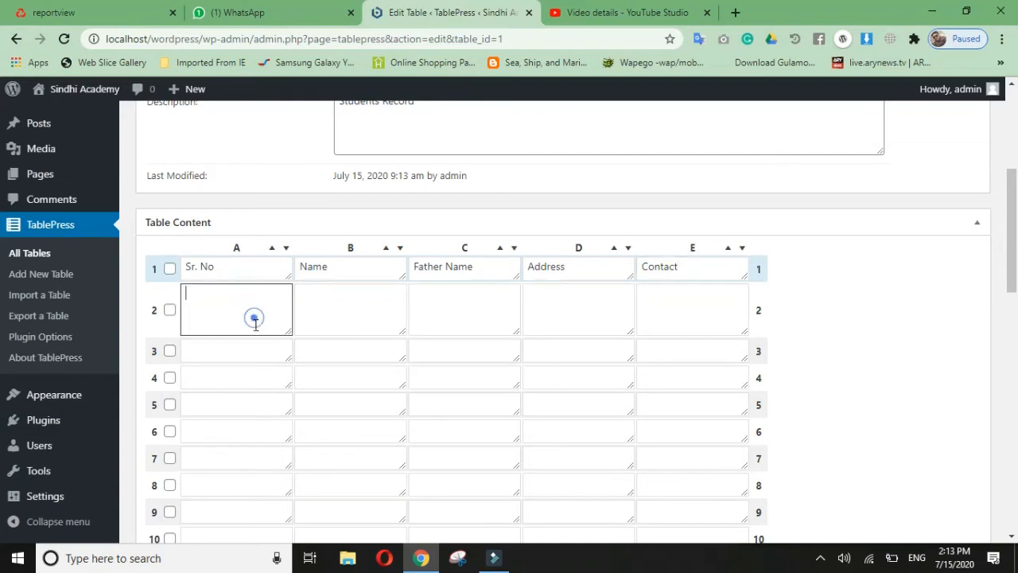
pyautogui.write('1')
pyautogui.press('Tab')
pyautogui.write('WAqa')
pyautogui.press('BackSpace')
pyautogui.press('BackSpace')
pyautogui.press('BackSpace')
pyautogui.write('aqas')
pyautogui.press('Tab')
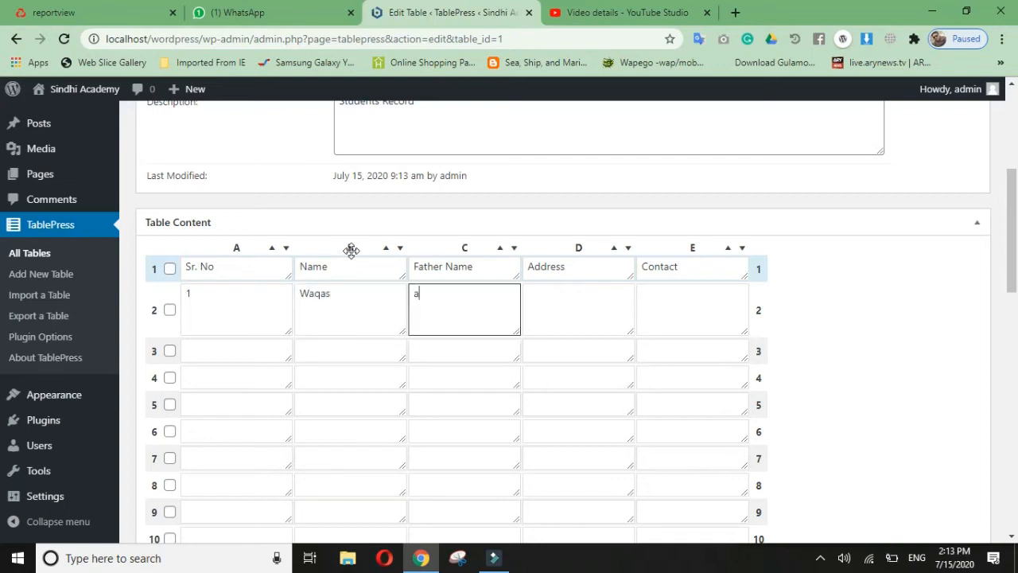
pyautogui.press('Tab')
pyautogui.press('Tab')
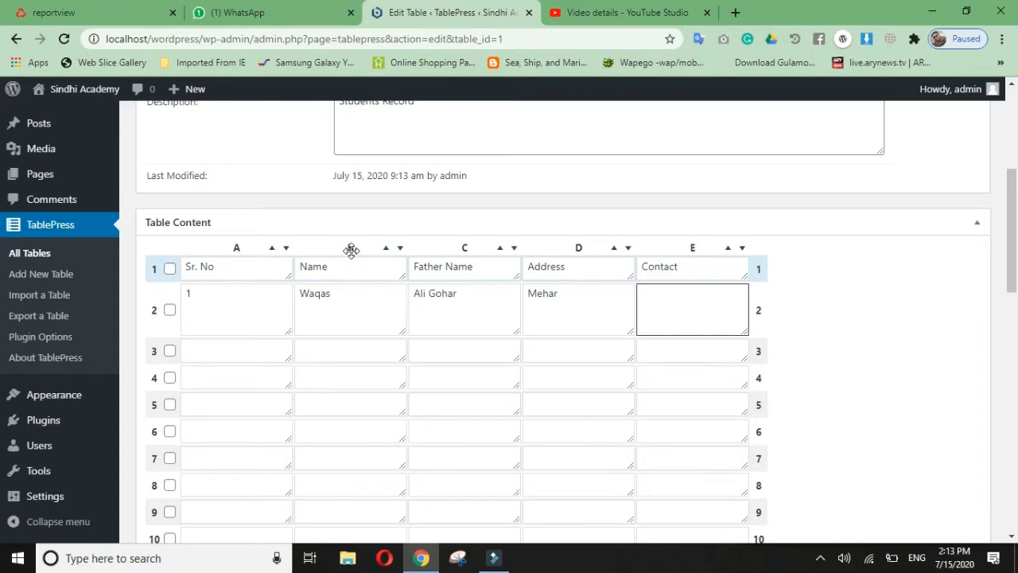
pyautogui.write('03455885')
pyautogui.click(825, 248)
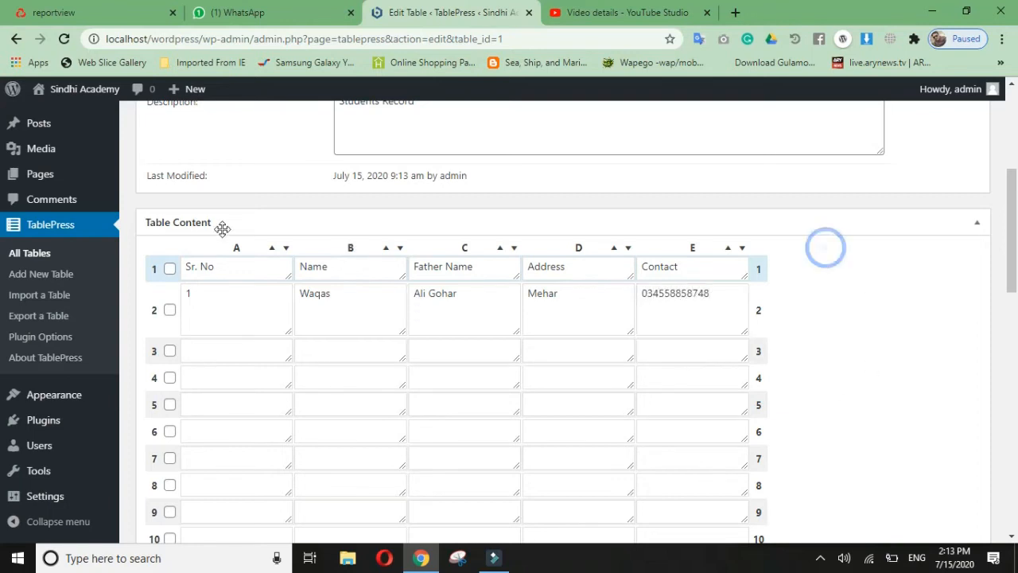
# Save the changes made to the "Sindhi Academy" table.
pyautogui.scroll(4, 220, 228)
pyautogui.click(229, 271)
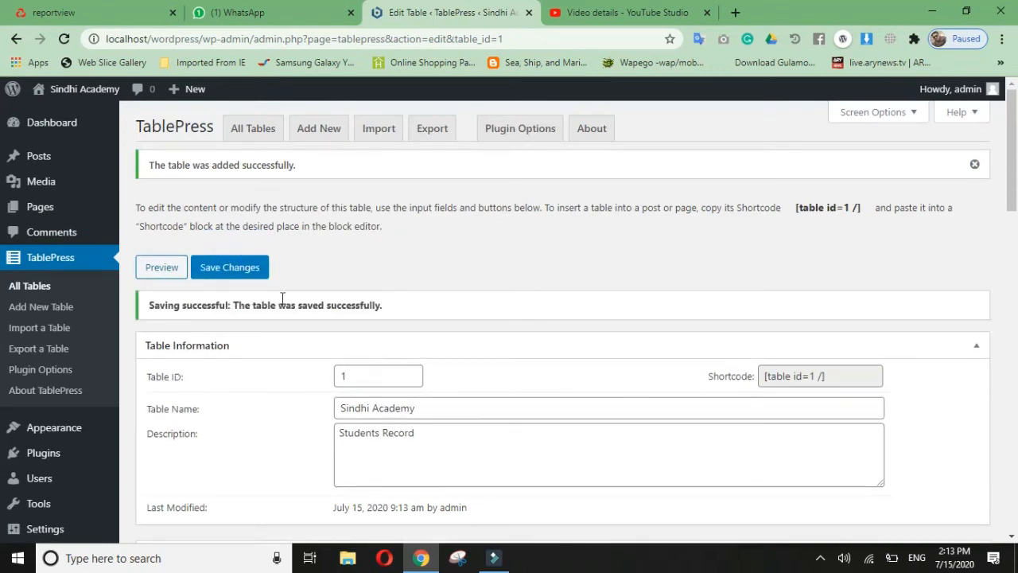
# Preview the saved table, check its heading row and first student record, and close the preview.
pyautogui.click(162, 269)
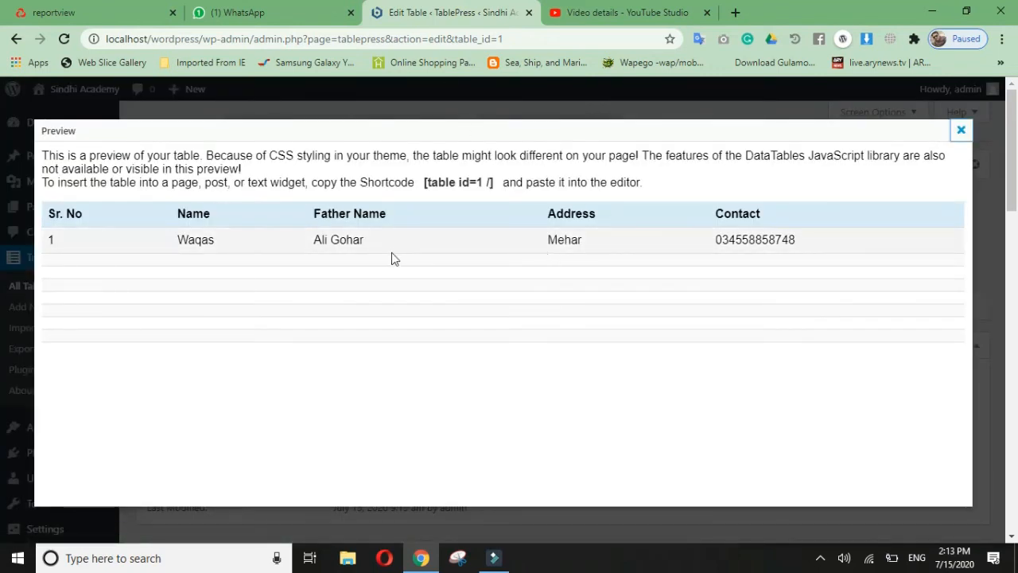
pyautogui.moveTo(59, 214); pyautogui.dragTo(382, 220)
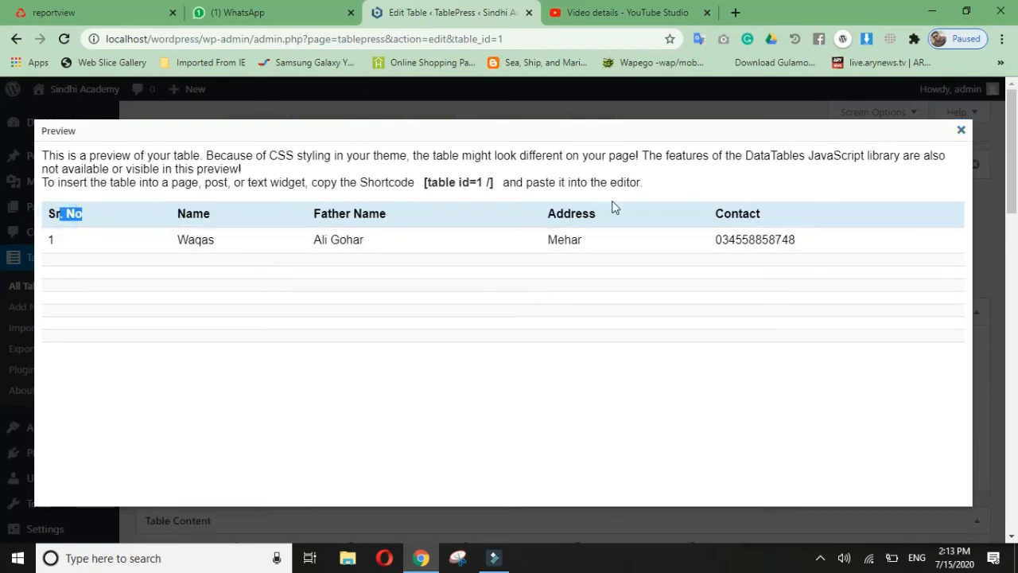
pyautogui.moveTo(246, 218); pyautogui.dragTo(585, 217)
pyautogui.click(641, 290)
pyautogui.moveTo(70, 238); pyautogui.dragTo(851, 257)
pyautogui.click(733, 433)
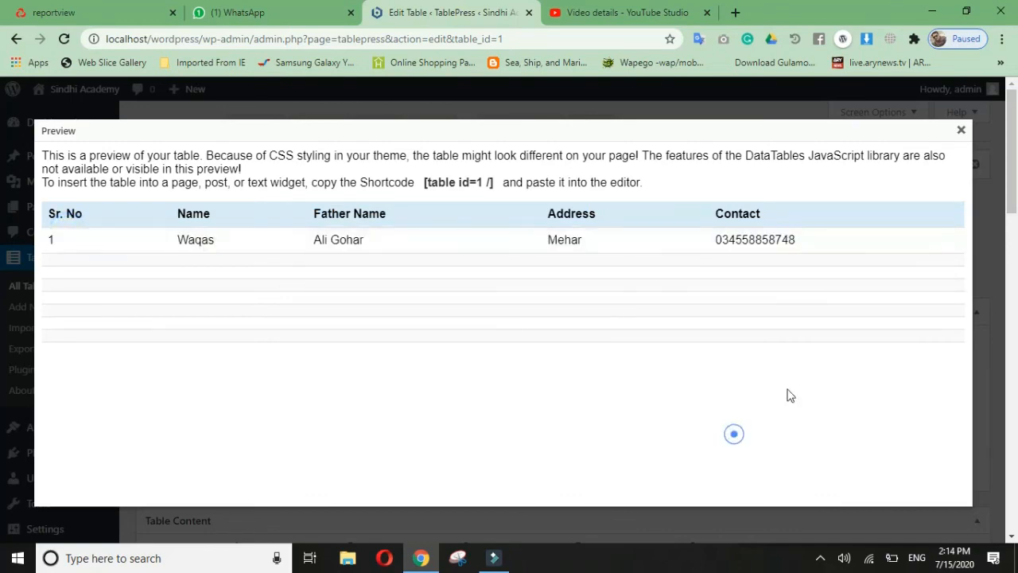
pyautogui.click(960, 133)
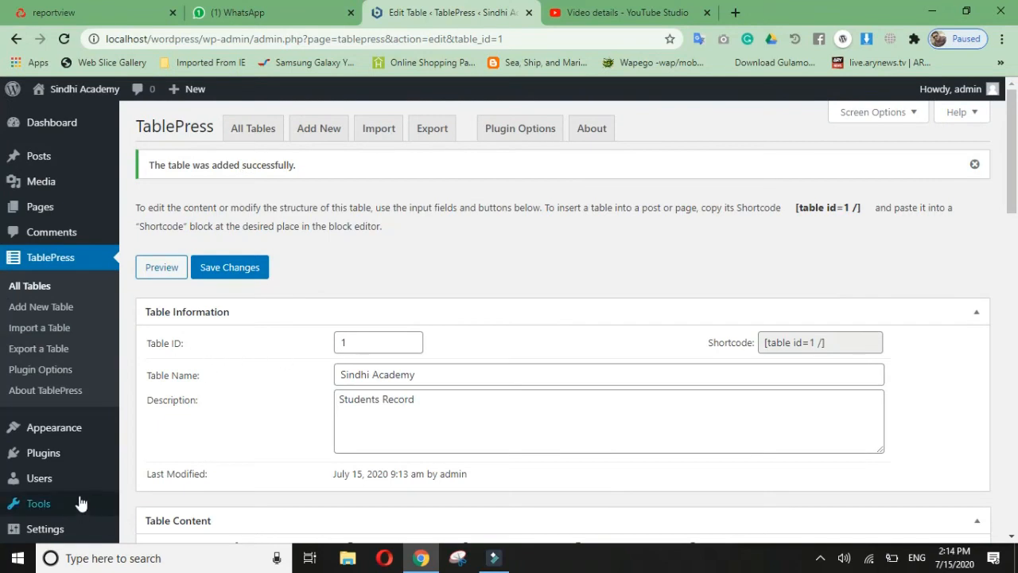
# Go to the list of installed plugins and deactivate TablePress.
pyautogui.moveTo(48, 462)
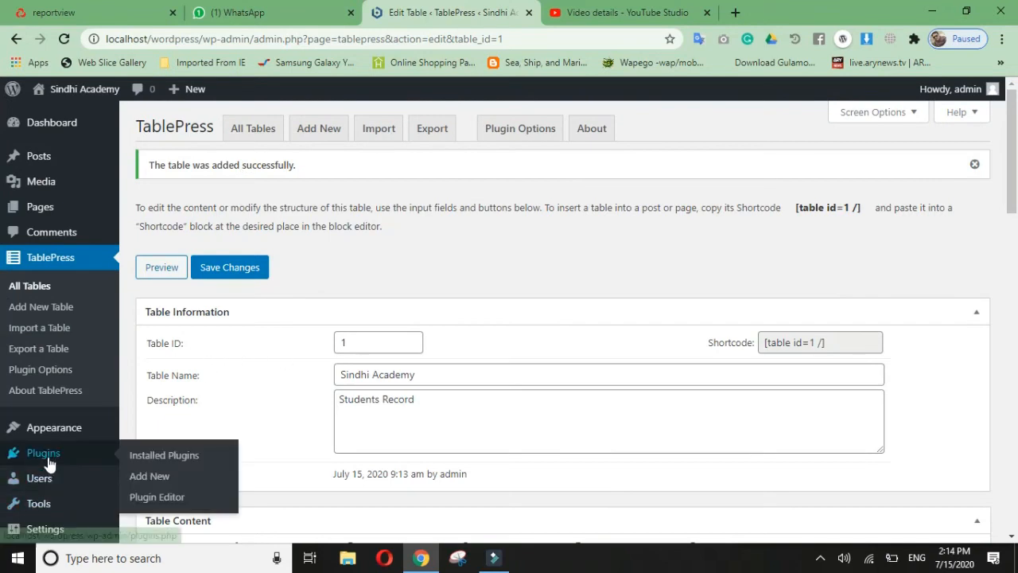
pyautogui.click(141, 454)
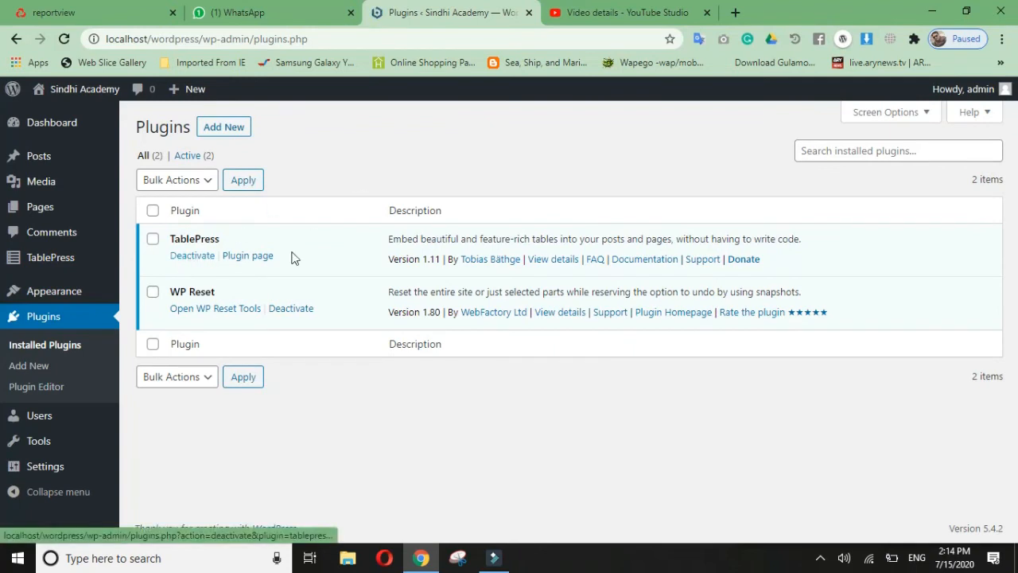
pyautogui.click(212, 260)
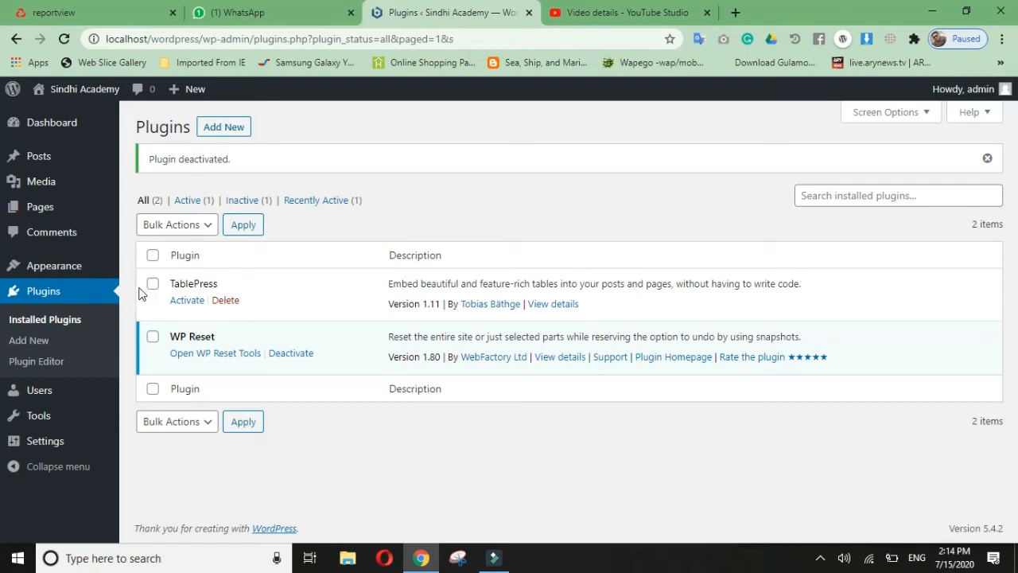
pyautogui.moveTo(163, 283); pyautogui.dragTo(470, 283)
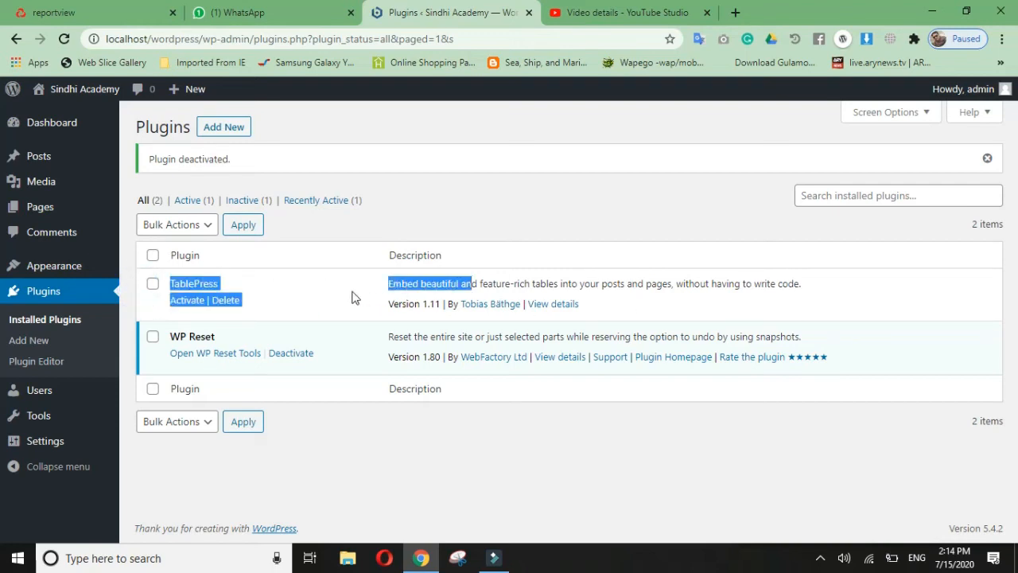
pyautogui.click(337, 292)
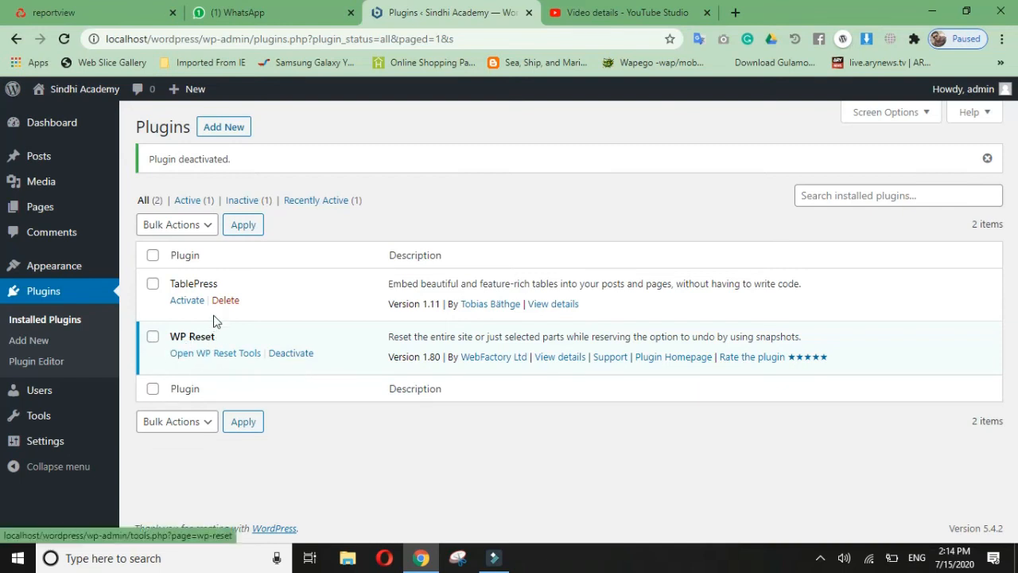
pyautogui.click(324, 304)
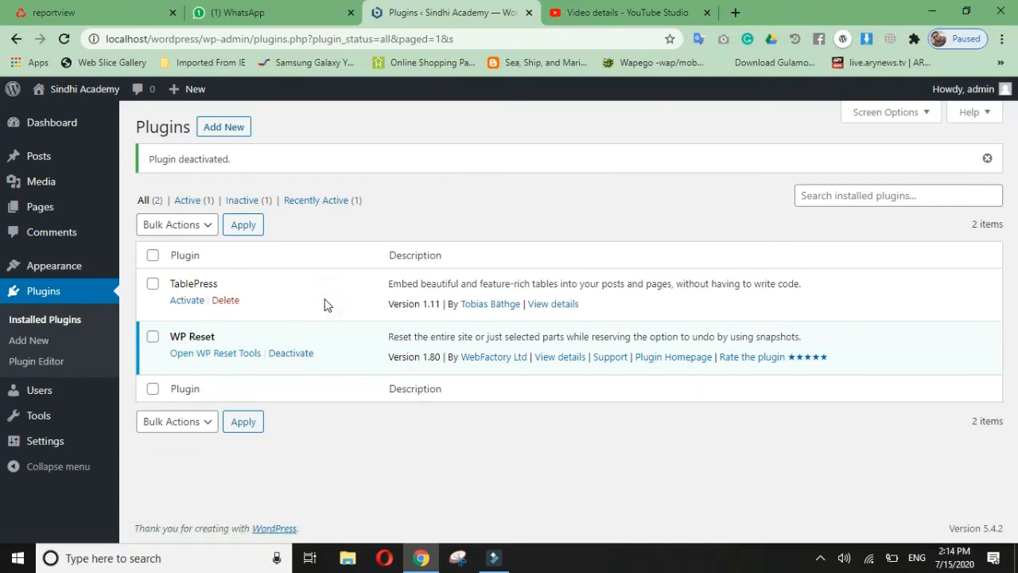
pyautogui.click(226, 301)
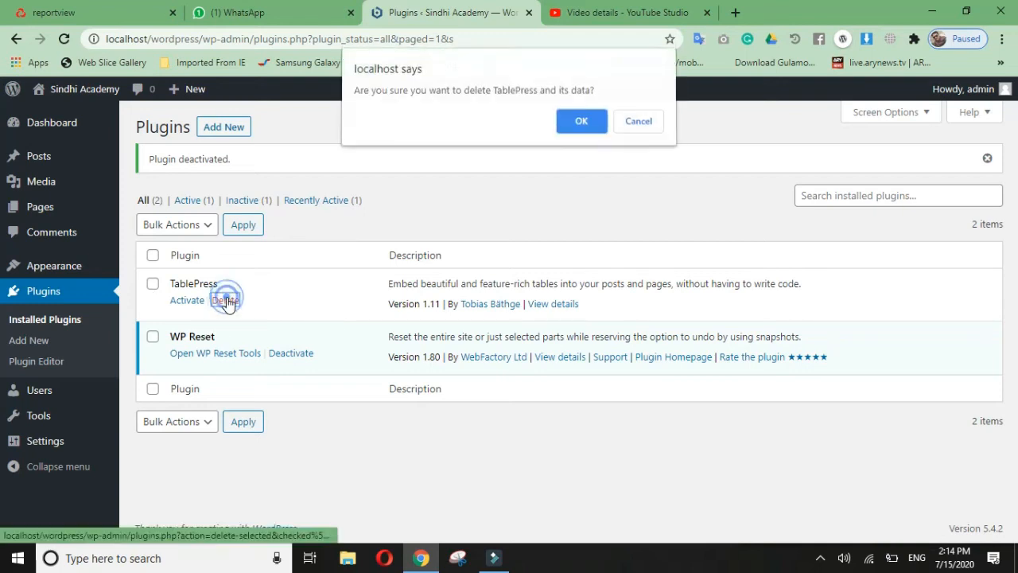
pyautogui.click(657, 128)
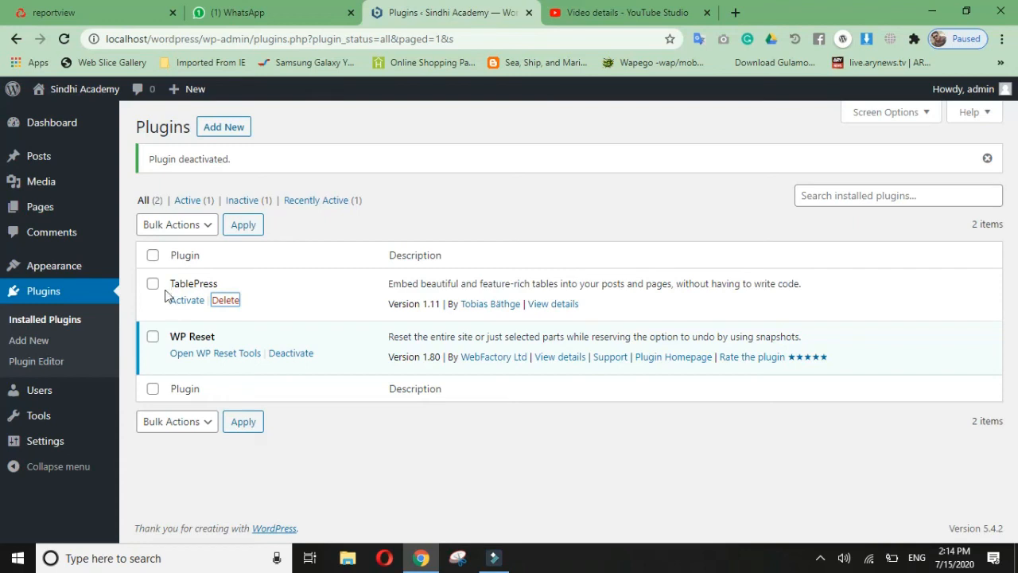
pyautogui.click(153, 256)
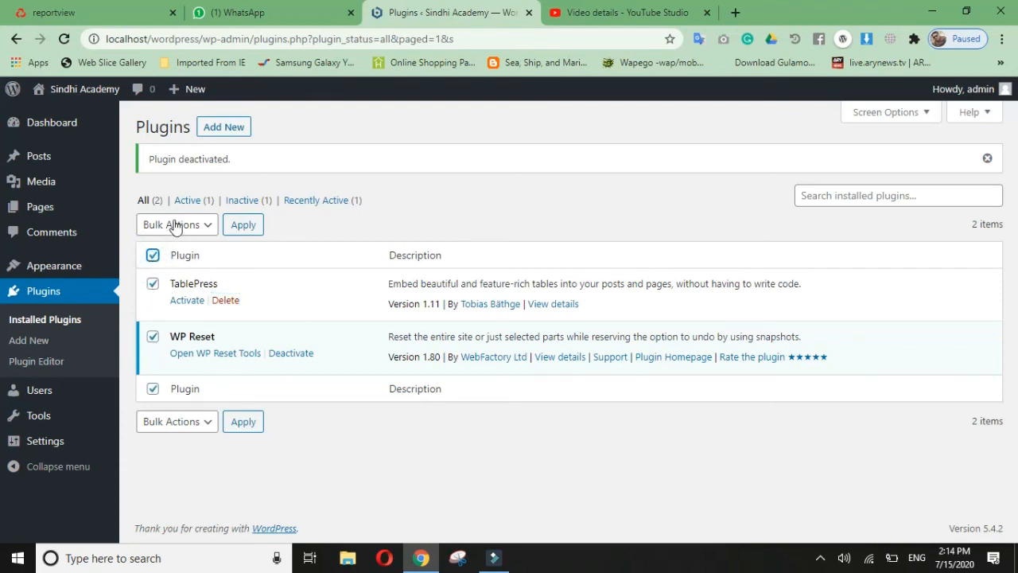
pyautogui.click(175, 226)
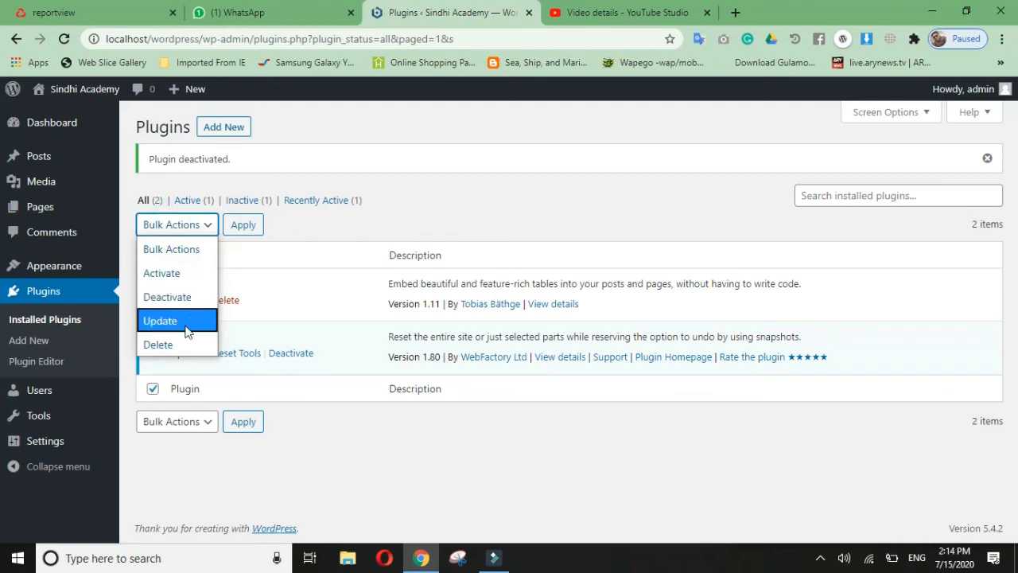
pyautogui.click(370, 212)
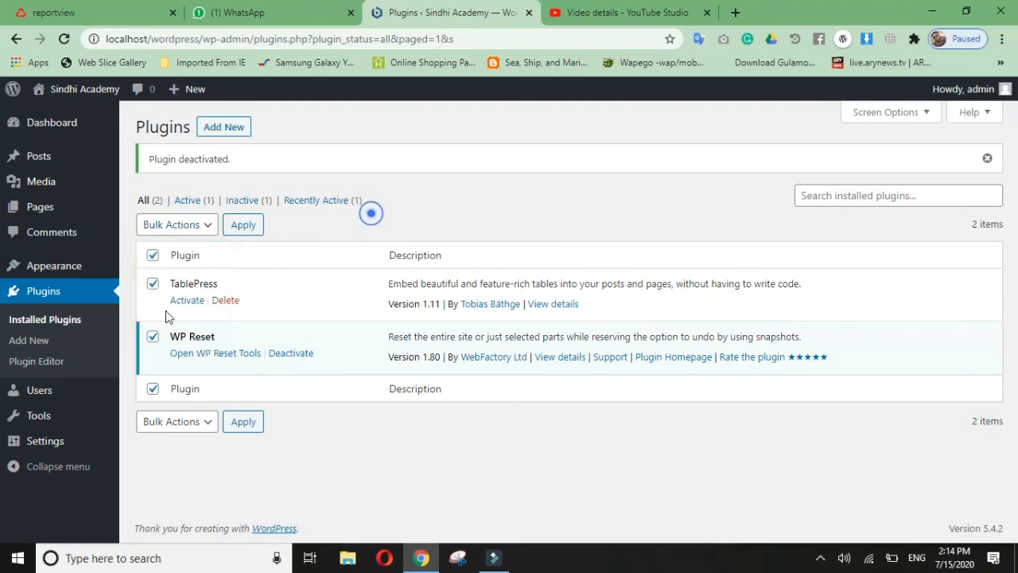
pyautogui.click(153, 256)
# Delete the TablePress plugin together with its data and reload the list of installed plugins.
pyautogui.click(219, 302)
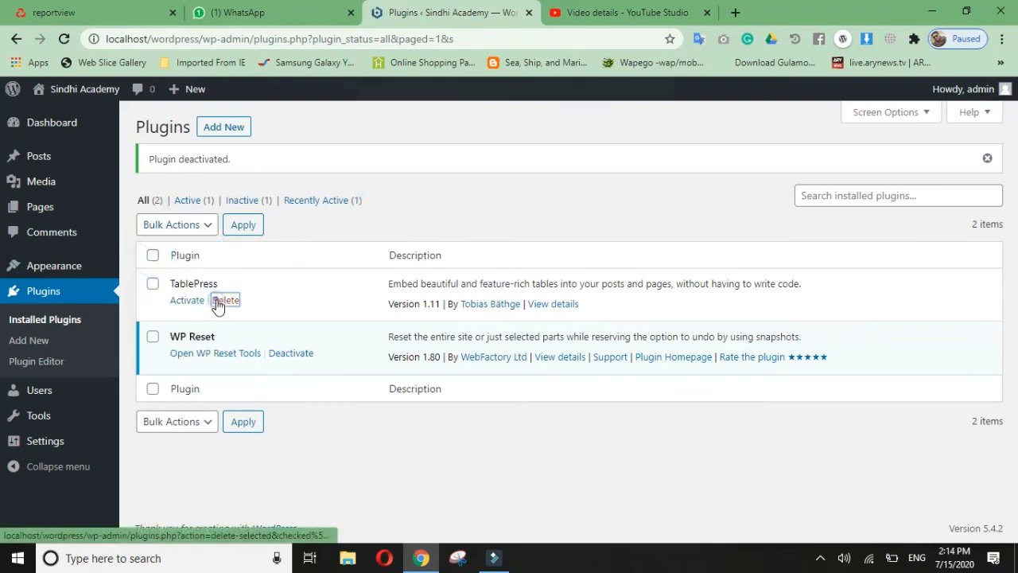
pyautogui.click(595, 120)
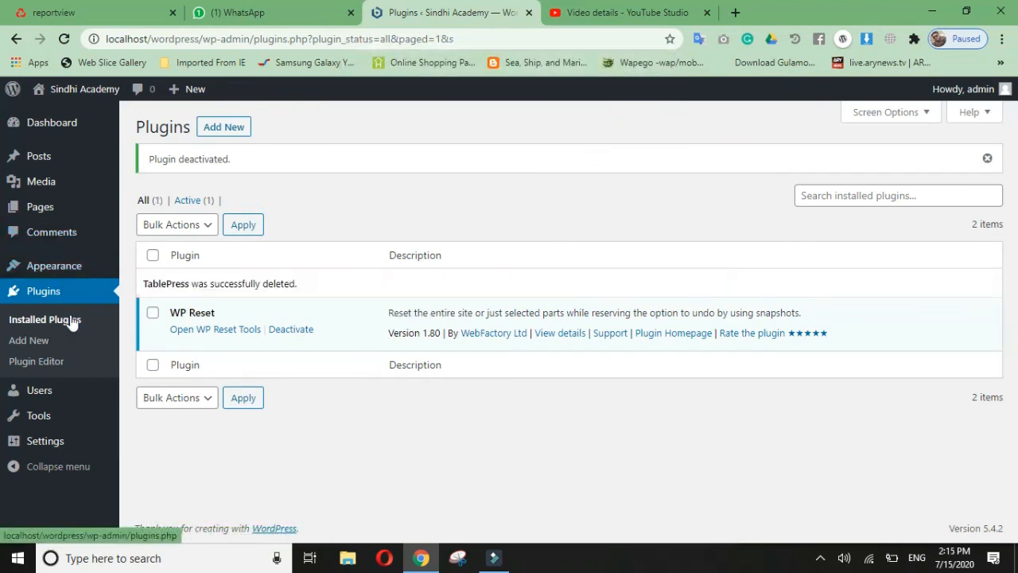
pyautogui.moveTo(45, 456)
pyautogui.moveTo(55, 374)
pyautogui.click(20, 320)
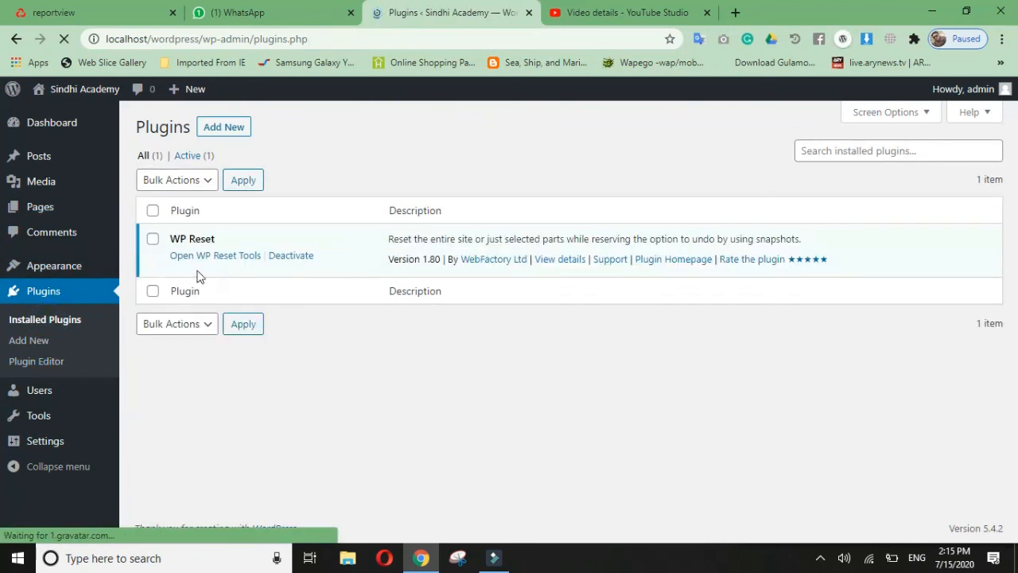
# Go to the page for adding new plugins and look through the featured plugins and their descriptions.
pyautogui.click(227, 129)
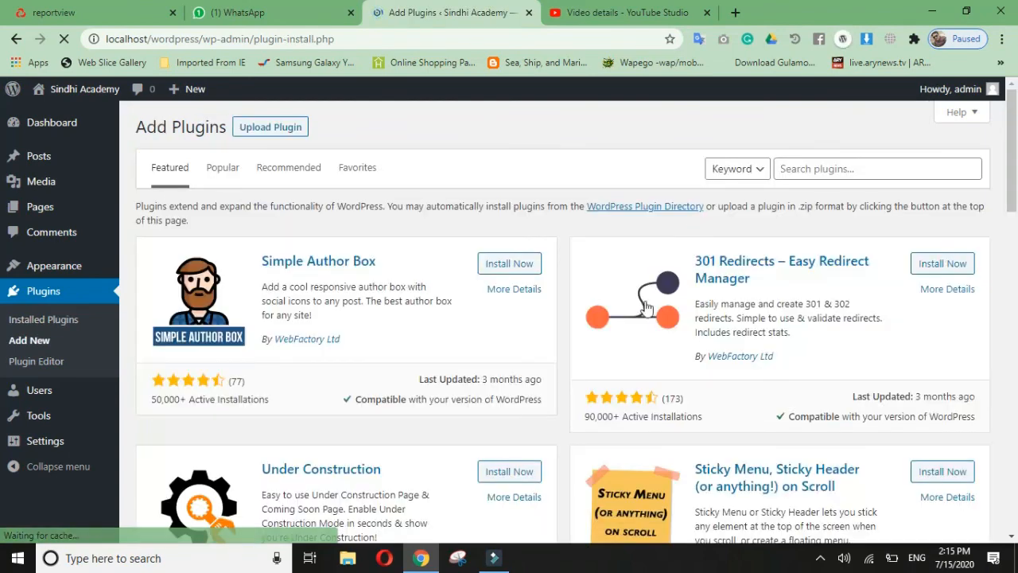
pyautogui.scroll(-4, 683, 273)
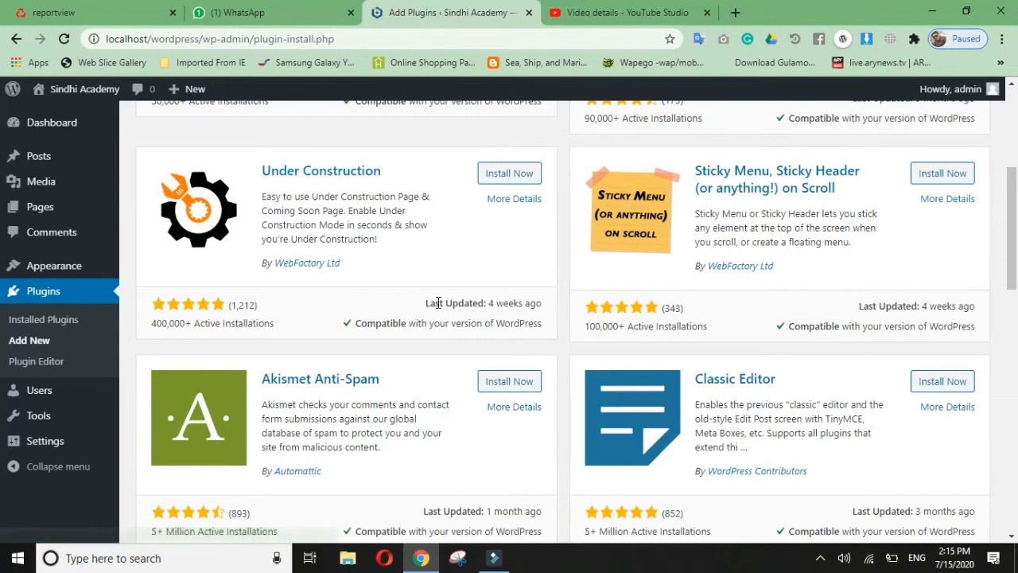
pyautogui.scroll(-2, 774, 301)
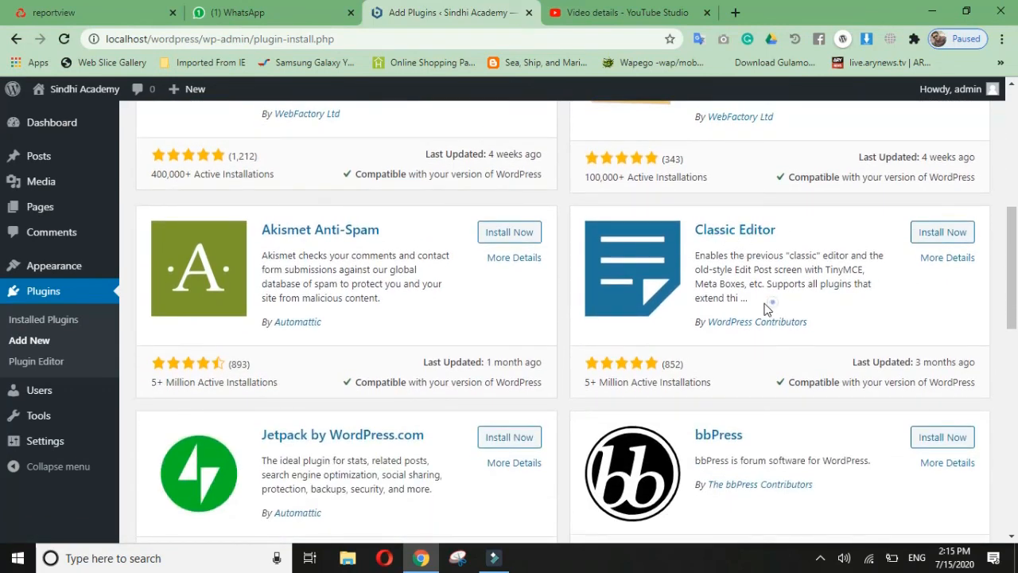
pyautogui.moveTo(765, 309); pyautogui.dragTo(694, 263)
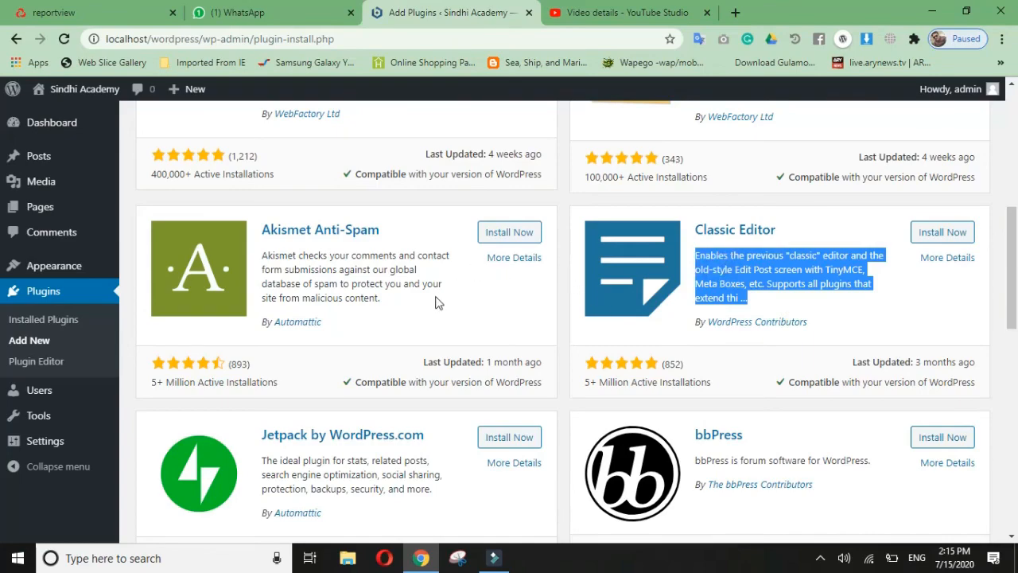
pyautogui.click(387, 284)
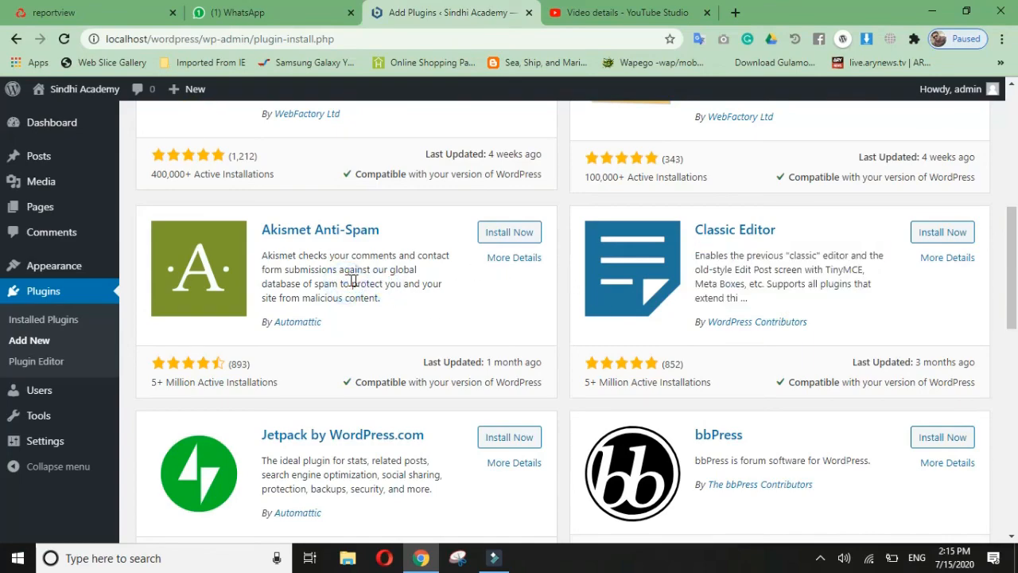
pyautogui.scroll(5, 396, 299)
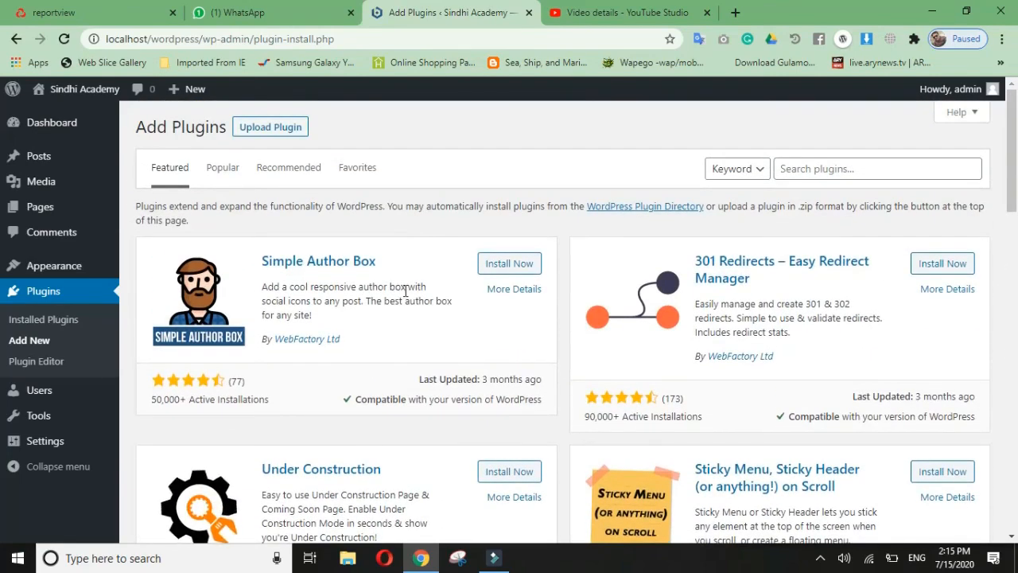